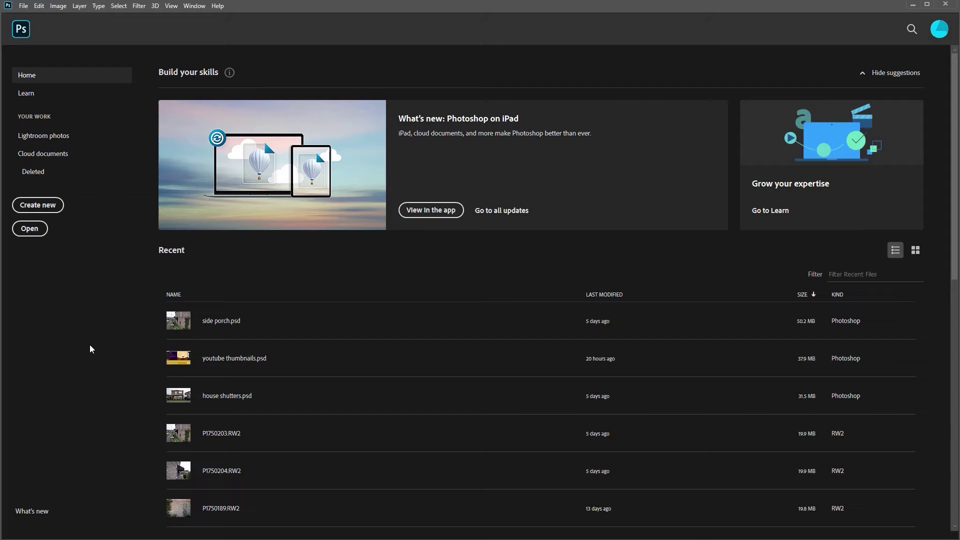
- Create a 1000 × 1000 px document, then set foreground #484338 and background #a9a693
{"action": "left_click", "coordinate": [50, 206]}
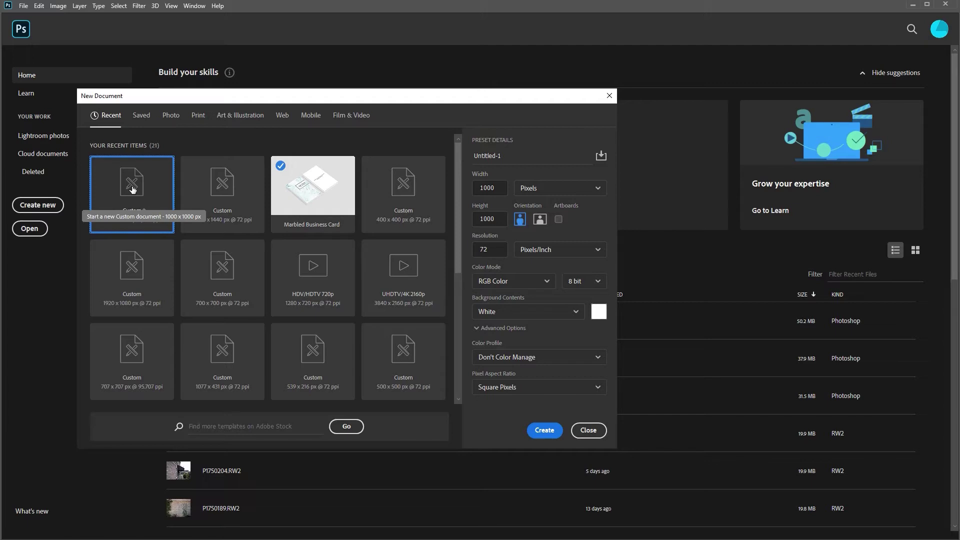
{"action": "left_click", "coordinate": [543, 430]}
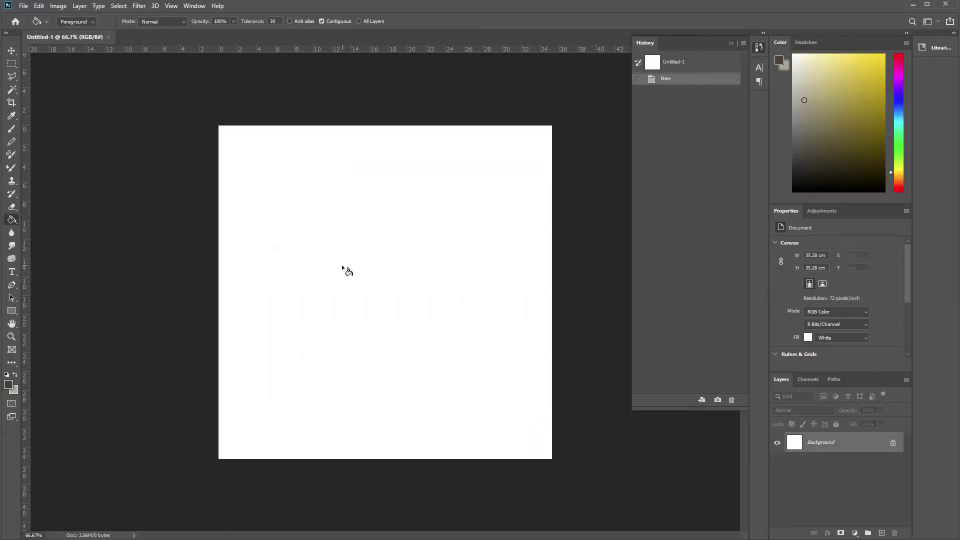
{"action": "left_click", "coordinate": [8, 386]}
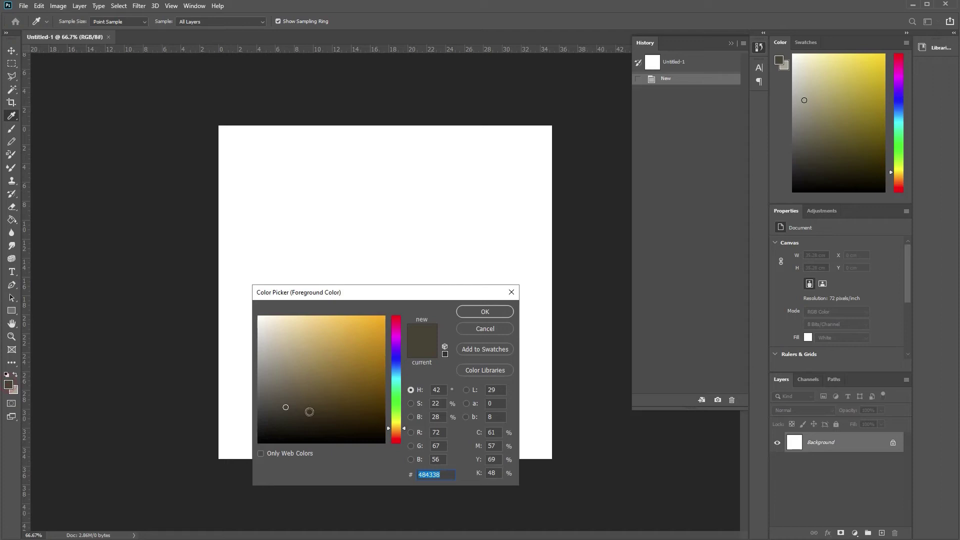
{"action": "left_click", "coordinate": [501, 312]}
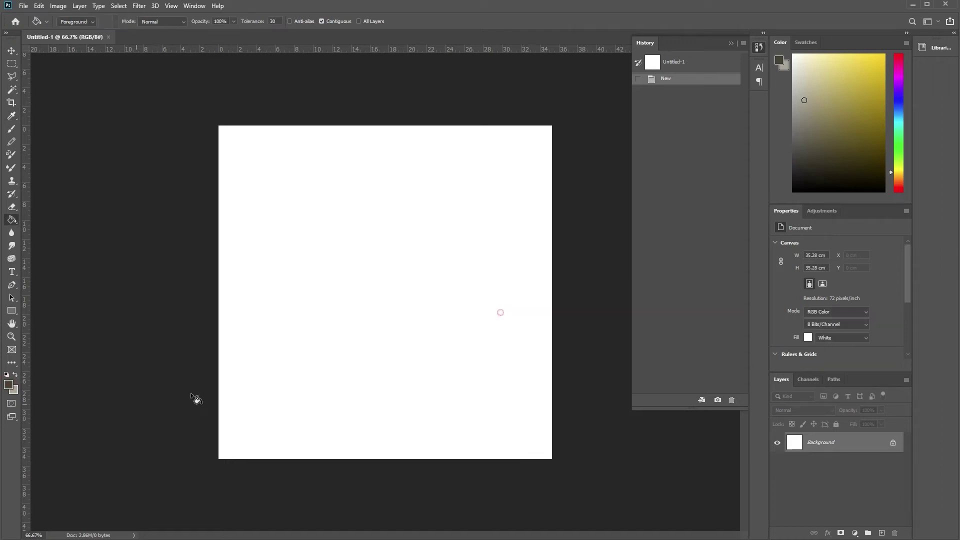
{"action": "left_click", "coordinate": [14, 389]}
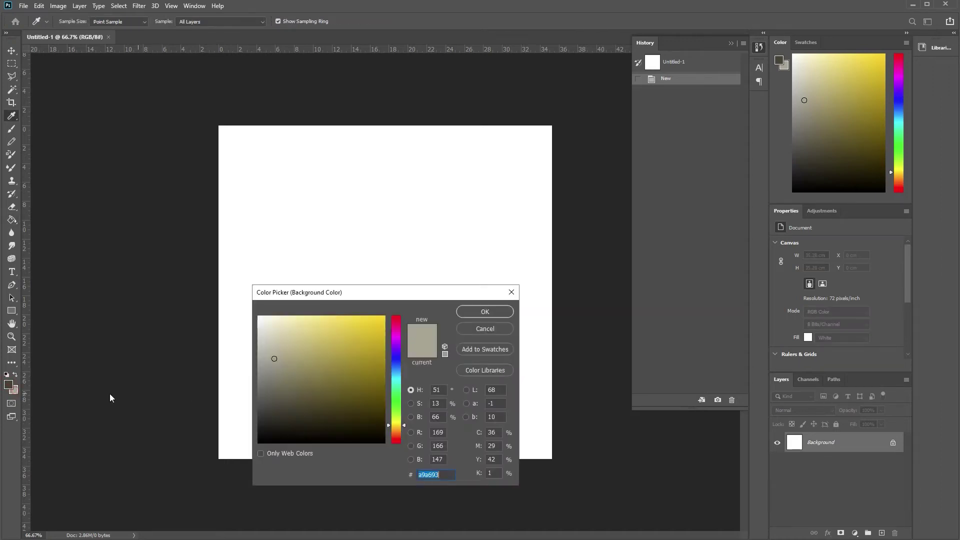
{"action": "left_click", "coordinate": [492, 314]}
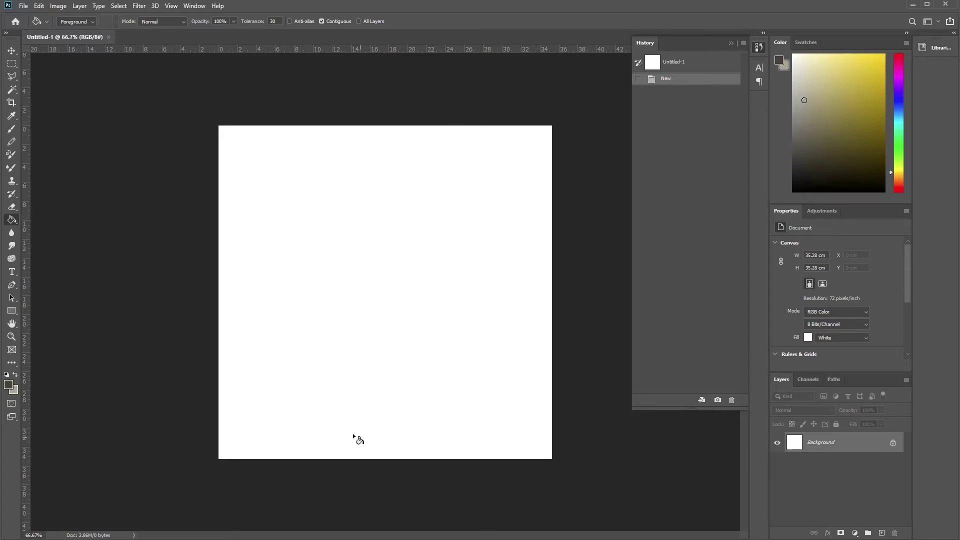
- Apply Filter > Render > Clouds to fill the canvas with brown-grey clouds
{"action": "left_click", "coordinate": [139, 6]}
{"action": "mouse_move", "coordinate": [182, 165]}
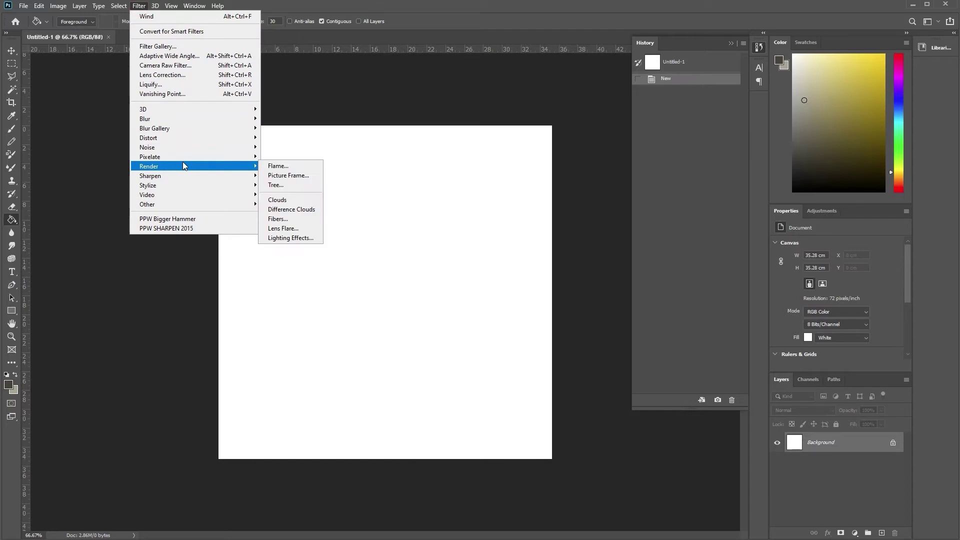
{"action": "left_click", "coordinate": [296, 199]}
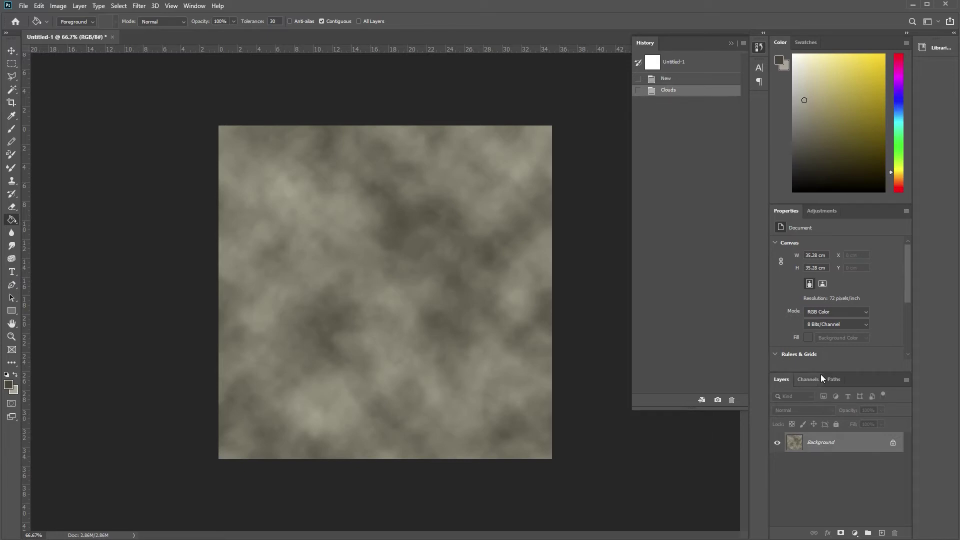
- Add a new alpha channel in Channels and name it 'stone texture'
{"action": "left_click", "coordinate": [808, 379]}
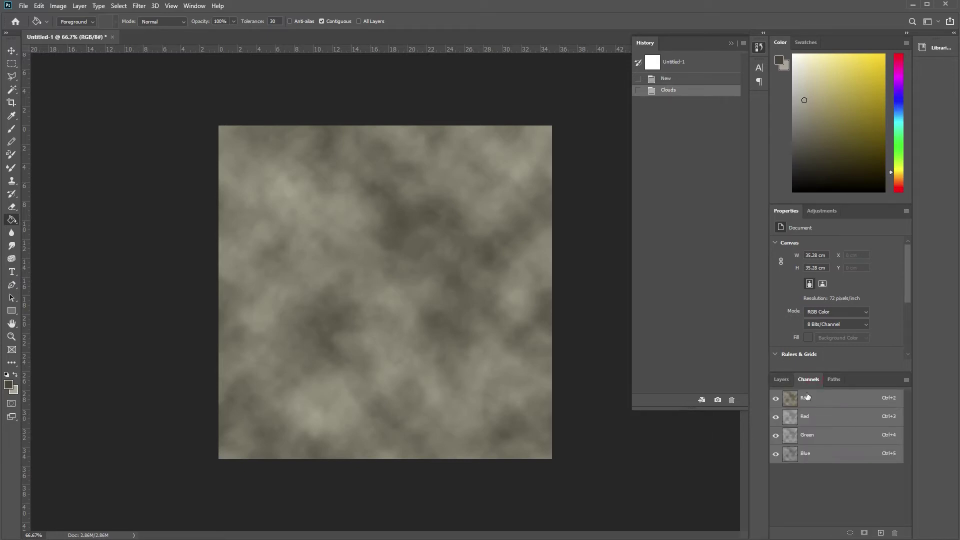
{"action": "left_click", "coordinate": [194, 6]}
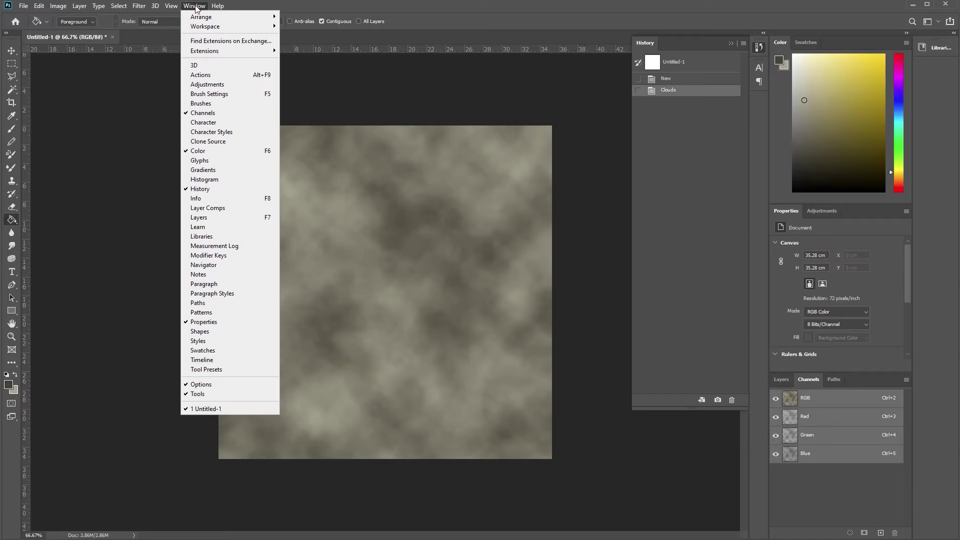
{"action": "left_click", "coordinate": [706, 479]}
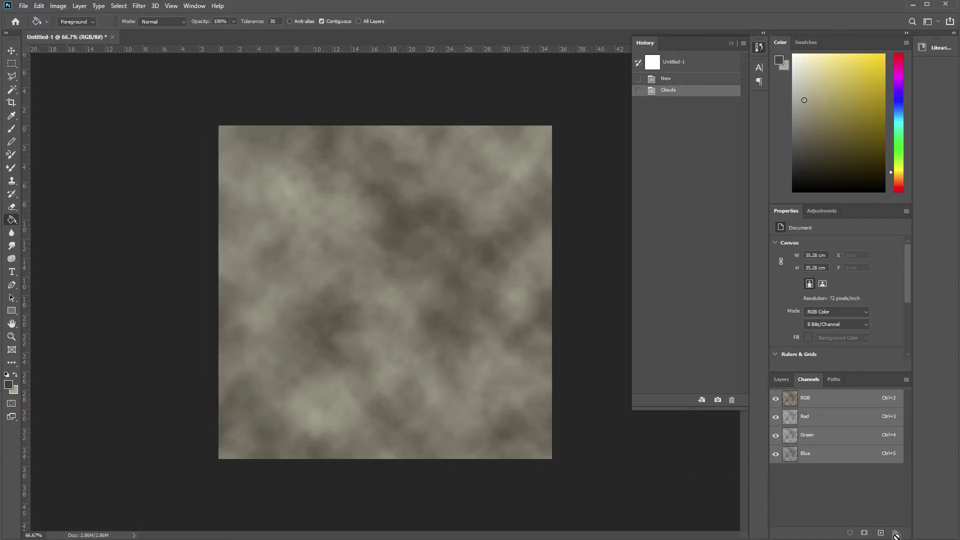
{"action": "left_click", "coordinate": [880, 533]}
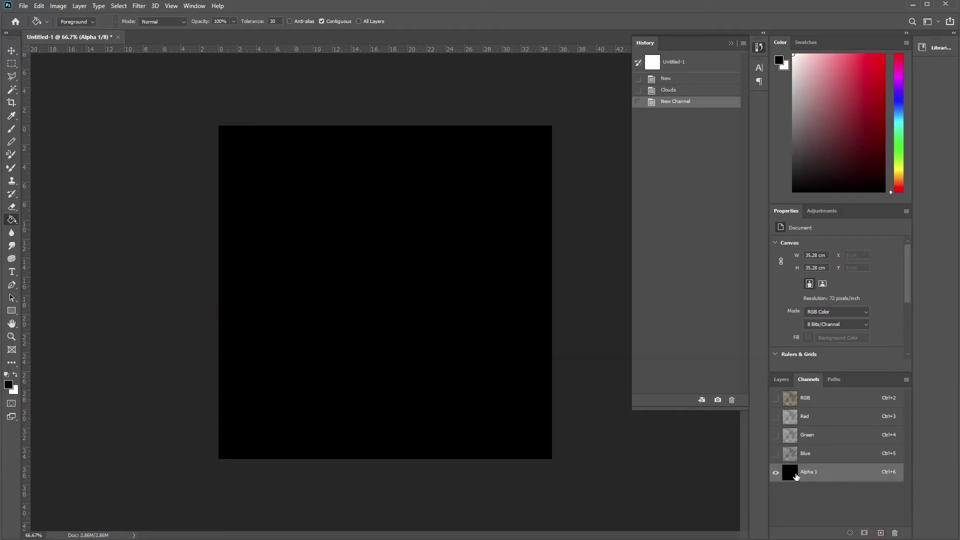
{"action": "double_click", "coordinate": [816, 472]}
{"action": "type", "text": "stone texture"}
{"action": "left_click", "coordinate": [854, 512]}
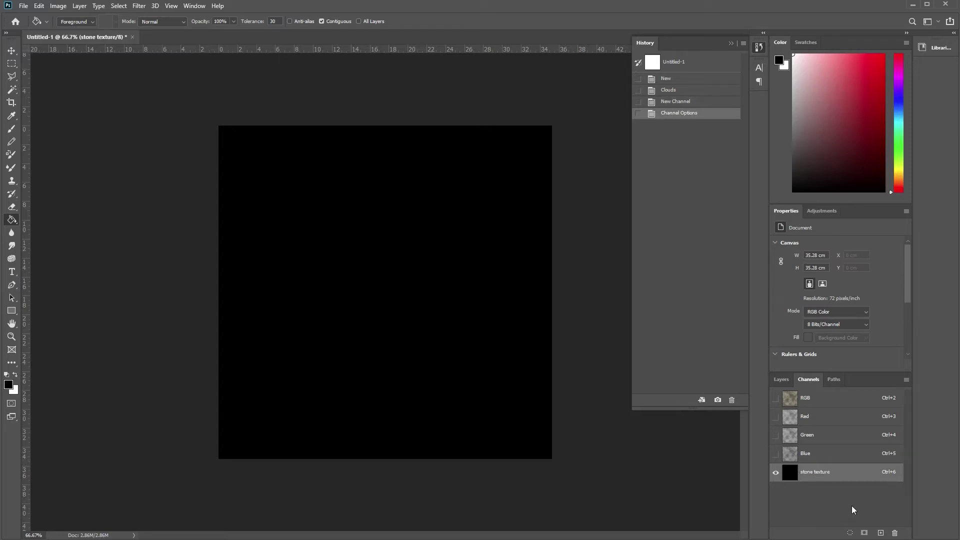
- Fill the stone texture channel with Render > Clouds
{"action": "left_click", "coordinate": [139, 6]}
{"action": "mouse_move", "coordinate": [195, 167]}
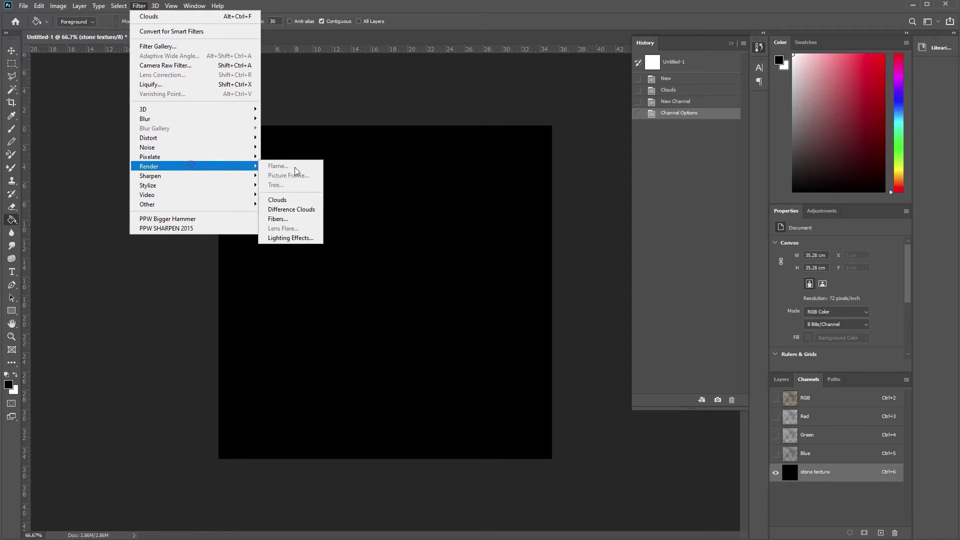
{"action": "left_click", "coordinate": [291, 203]}
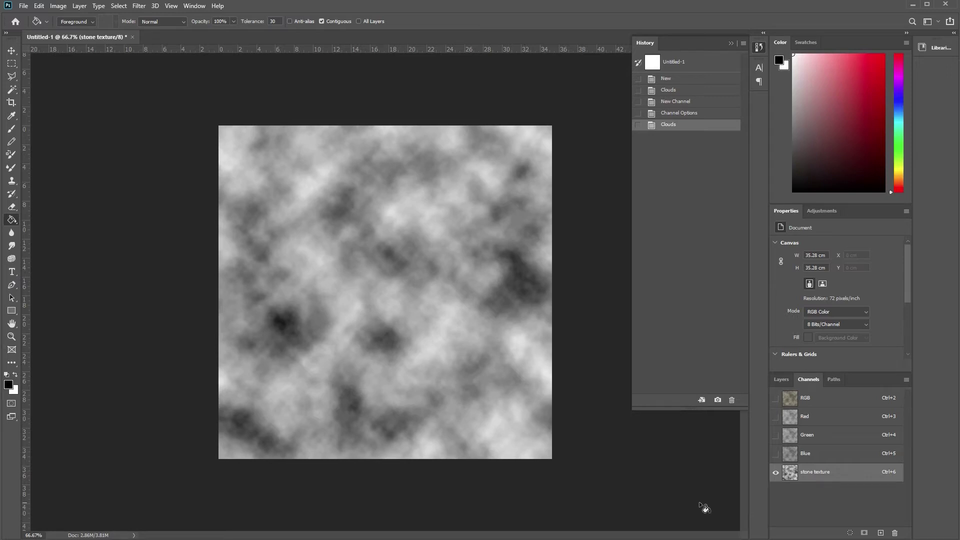
- Back on the full-colour composite, unlock the Background into editable Layer 0
{"action": "left_click", "coordinate": [781, 379]}
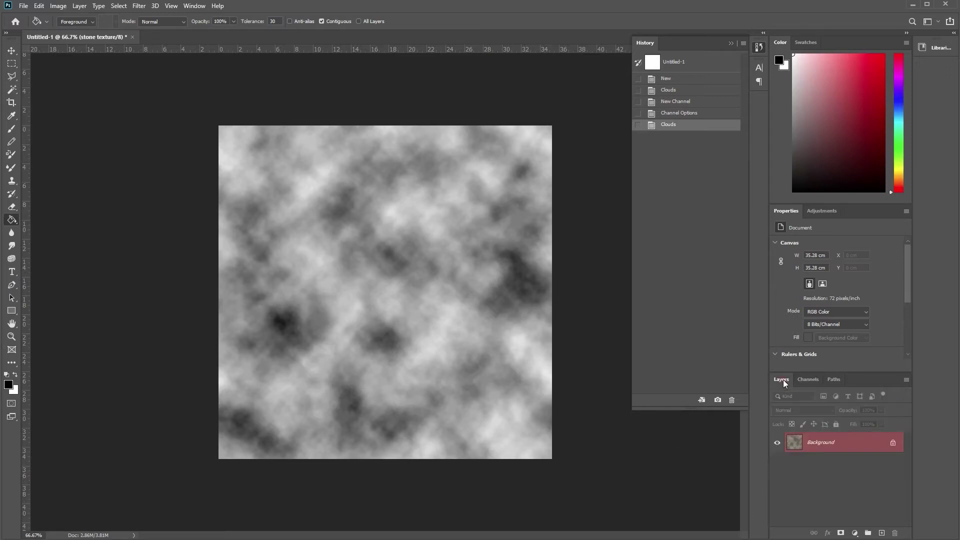
{"action": "left_click", "coordinate": [829, 447]}
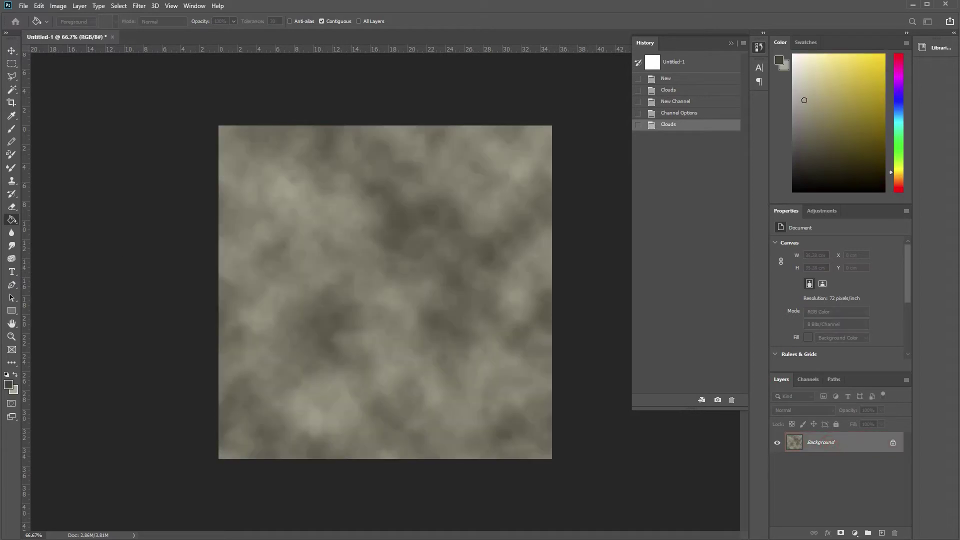
{"action": "left_click", "coordinate": [893, 442]}
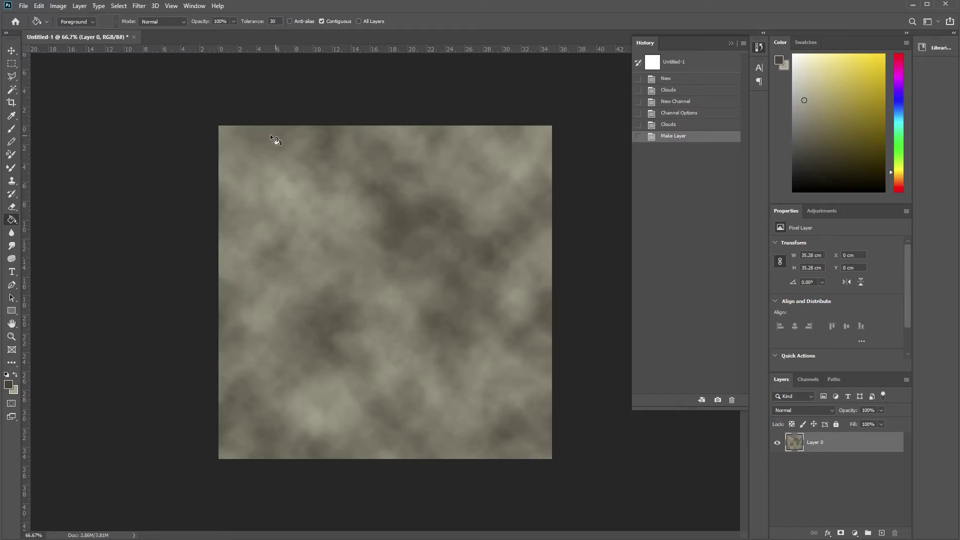
- Look through the Noise filters and close the menu without applying one
{"action": "left_click", "coordinate": [135, 7]}
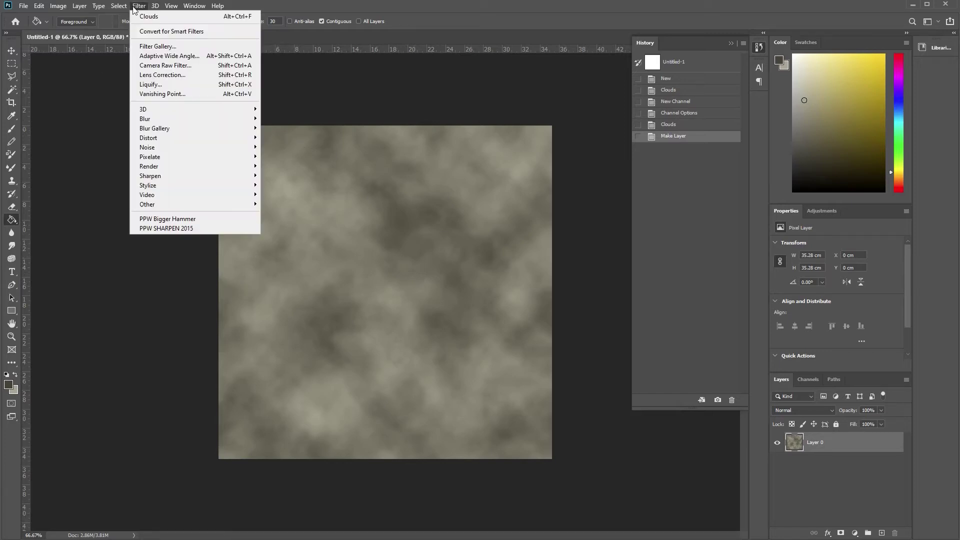
{"action": "mouse_move", "coordinate": [185, 147]}
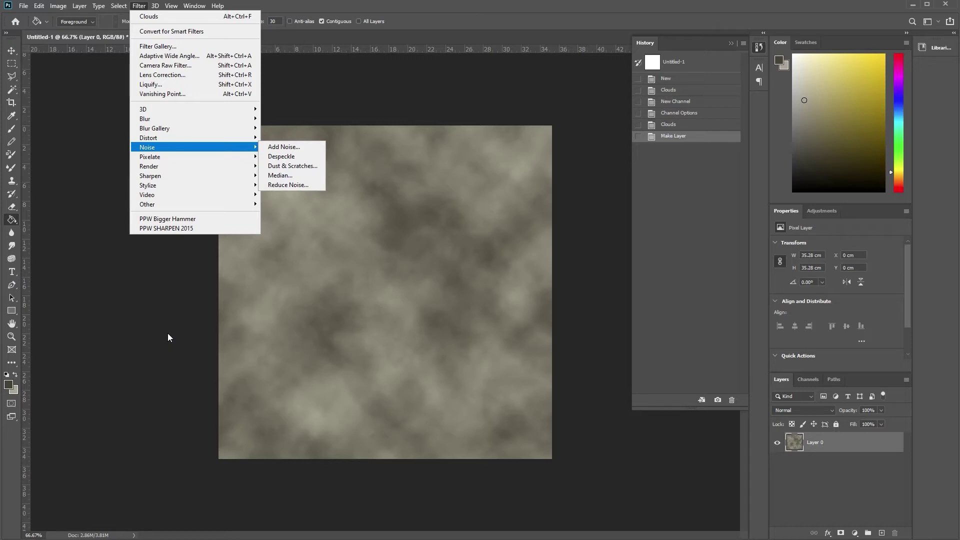
{"action": "left_click", "coordinate": [707, 229]}
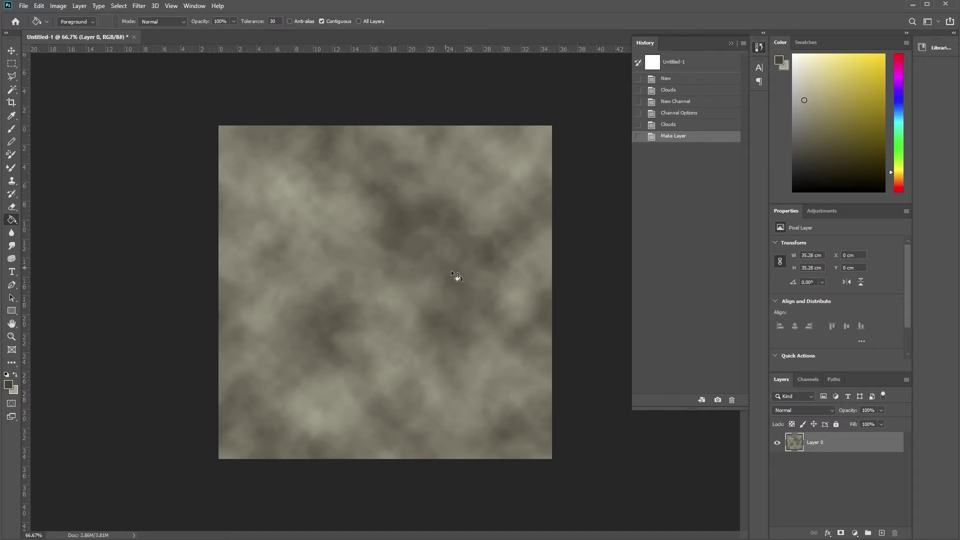
- Open Filter > Render > Lighting Effects on the clouds layer
{"action": "left_click", "coordinate": [138, 6]}
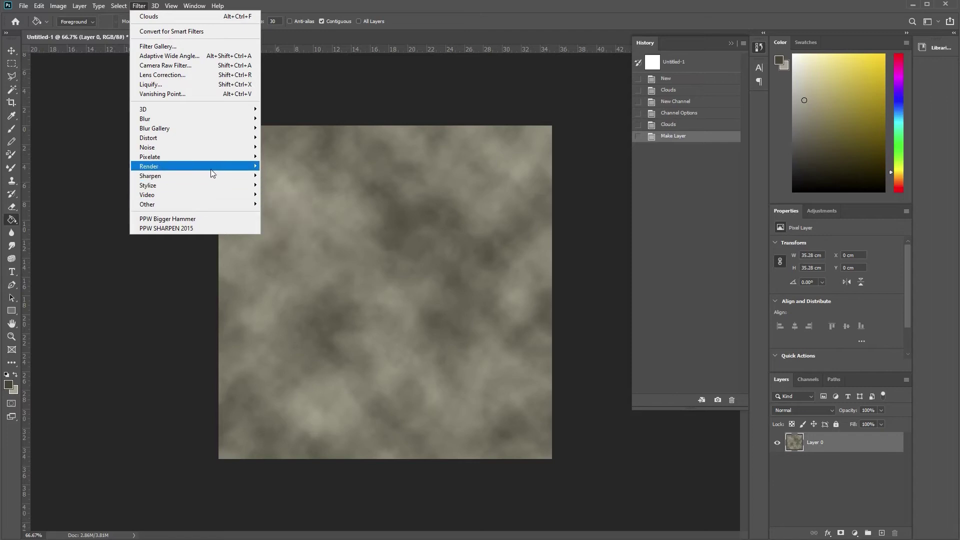
{"action": "mouse_move", "coordinate": [213, 168]}
{"action": "left_click", "coordinate": [298, 237]}
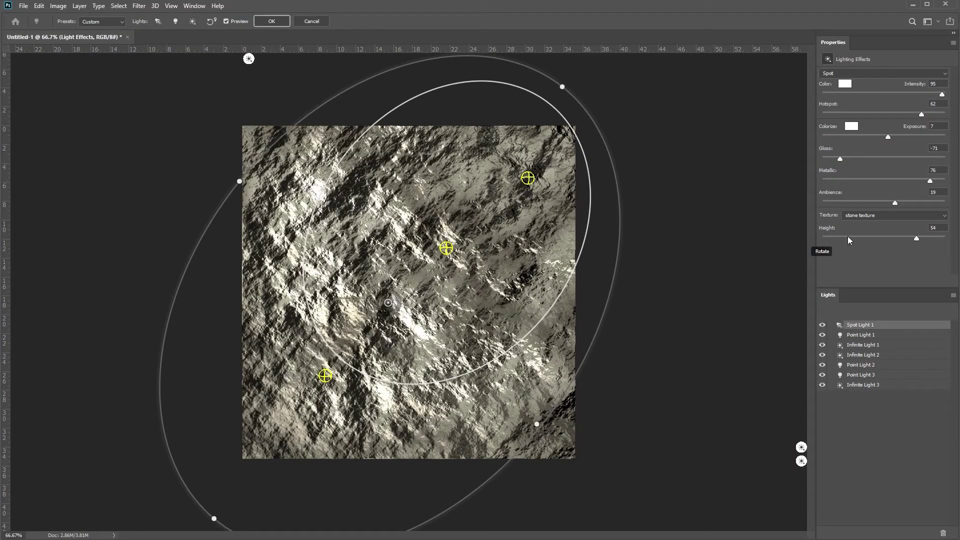
- Try Red, Green, Blue and stone texture as the lighting texture, settling on Red
{"action": "left_click", "coordinate": [919, 215]}
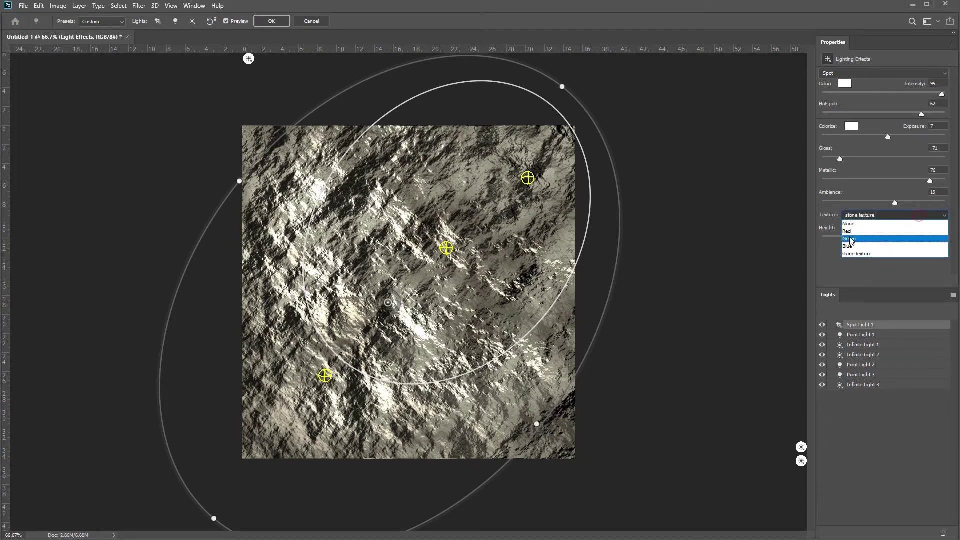
{"action": "left_click", "coordinate": [866, 232]}
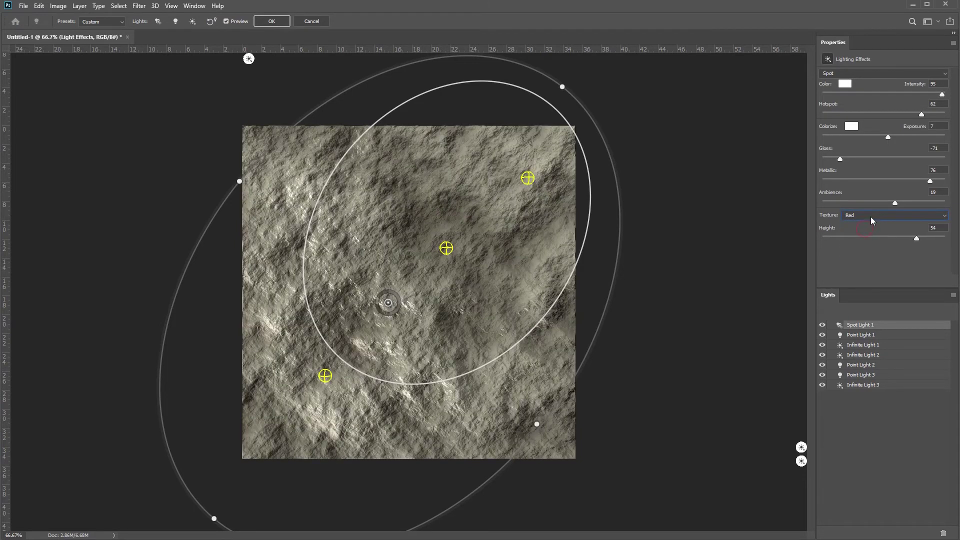
{"action": "left_click", "coordinate": [870, 214]}
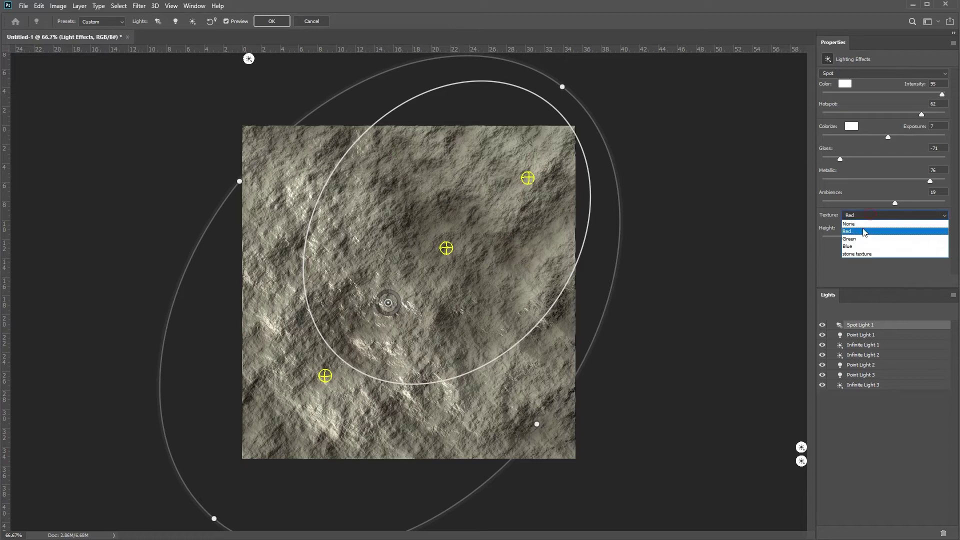
{"action": "left_click", "coordinate": [861, 237]}
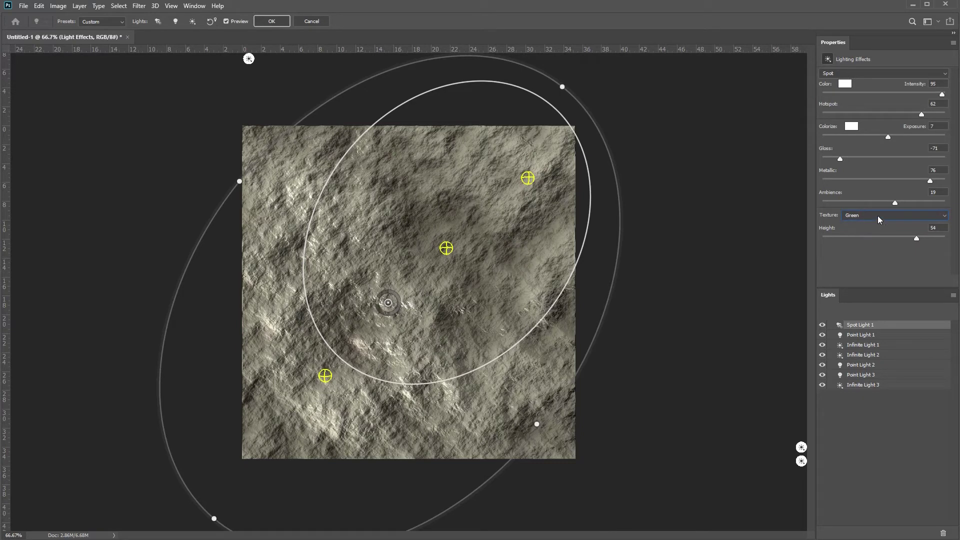
{"action": "left_click", "coordinate": [870, 215]}
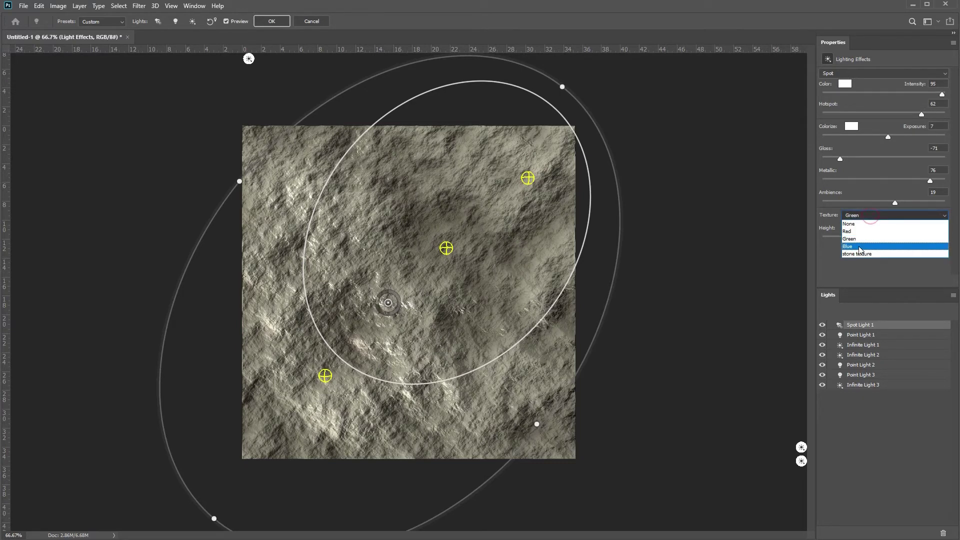
{"action": "left_click", "coordinate": [859, 246]}
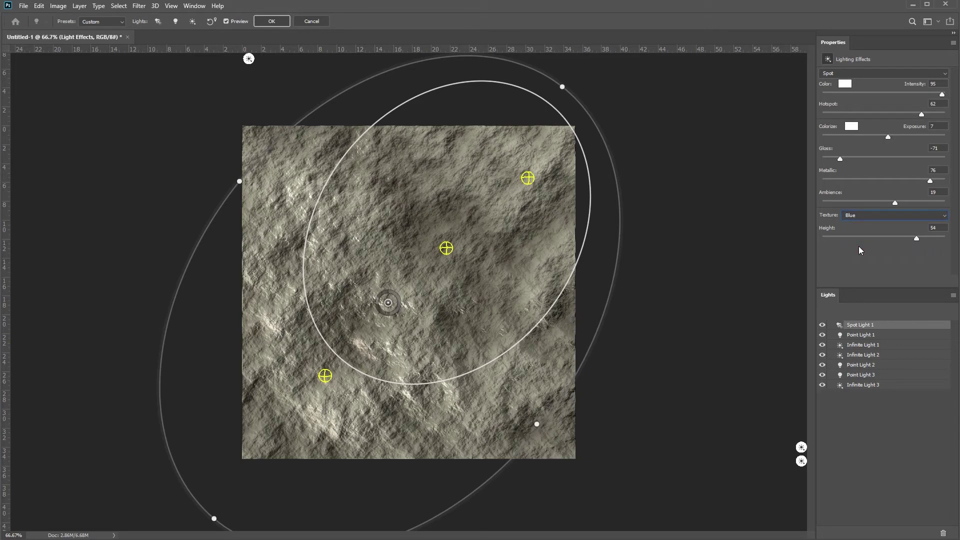
{"action": "left_click", "coordinate": [889, 223]}
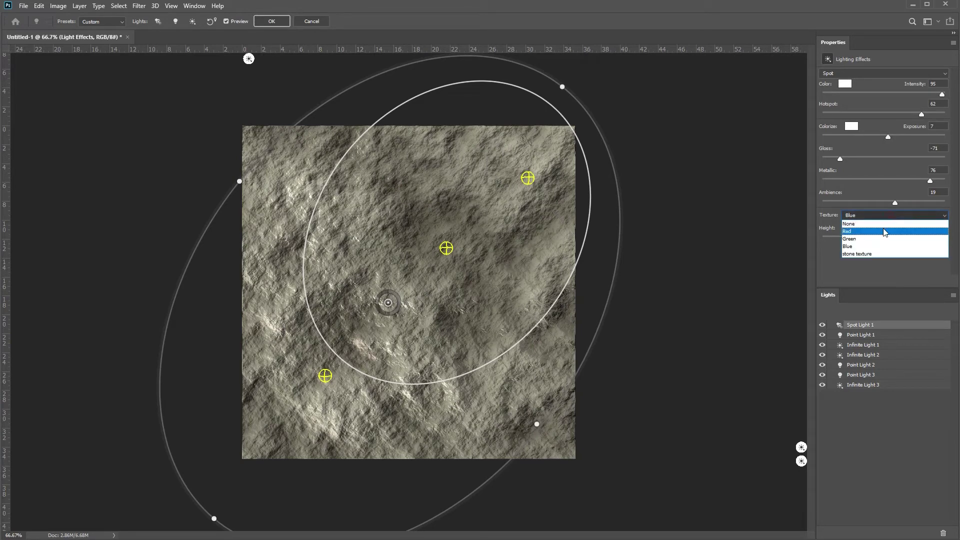
{"action": "left_click", "coordinate": [865, 253]}
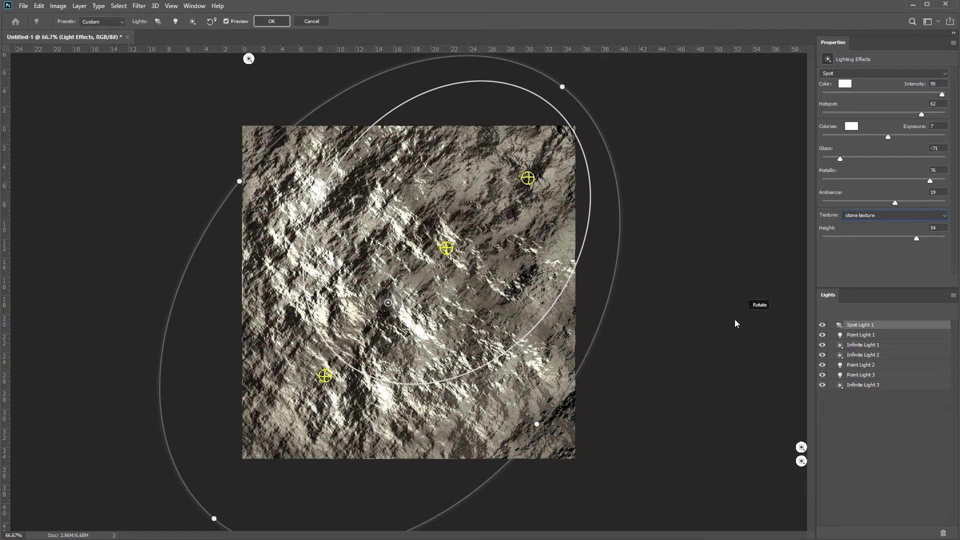
{"action": "left_click", "coordinate": [887, 215]}
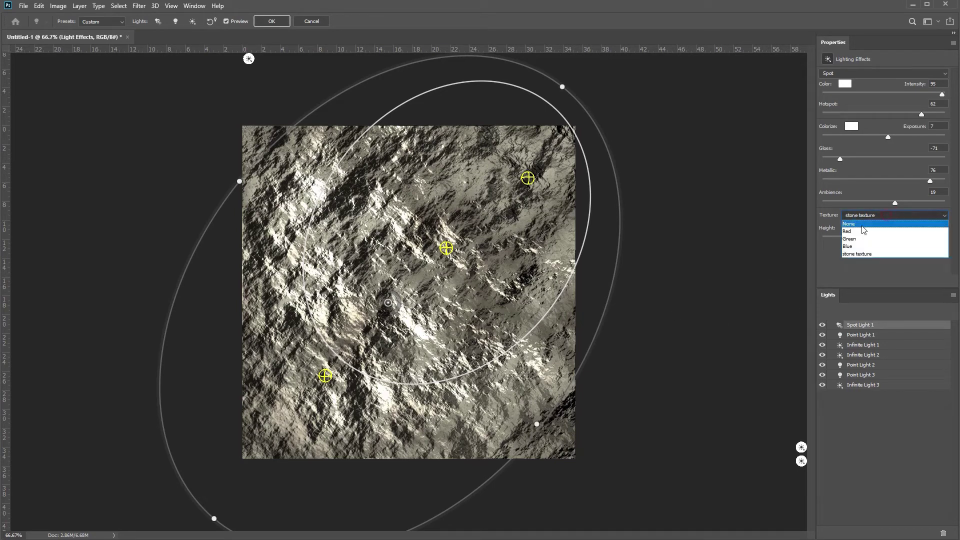
{"action": "left_click", "coordinate": [862, 232]}
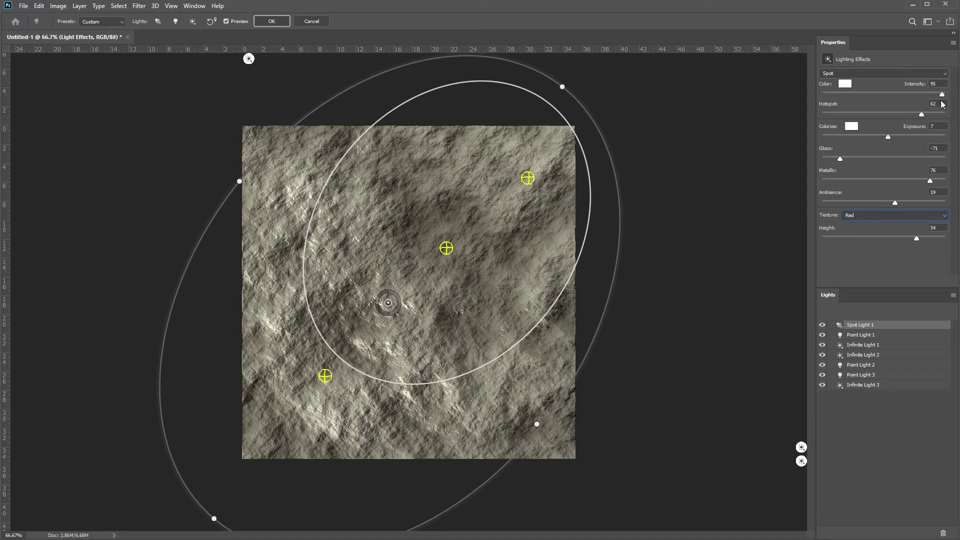
- Set the light to Intensity -100, Gloss 100, Metallic -100 and Ambience 28
{"action": "left_click_drag", "start_coordinate": [941, 94], "coordinate": [805, 100]}
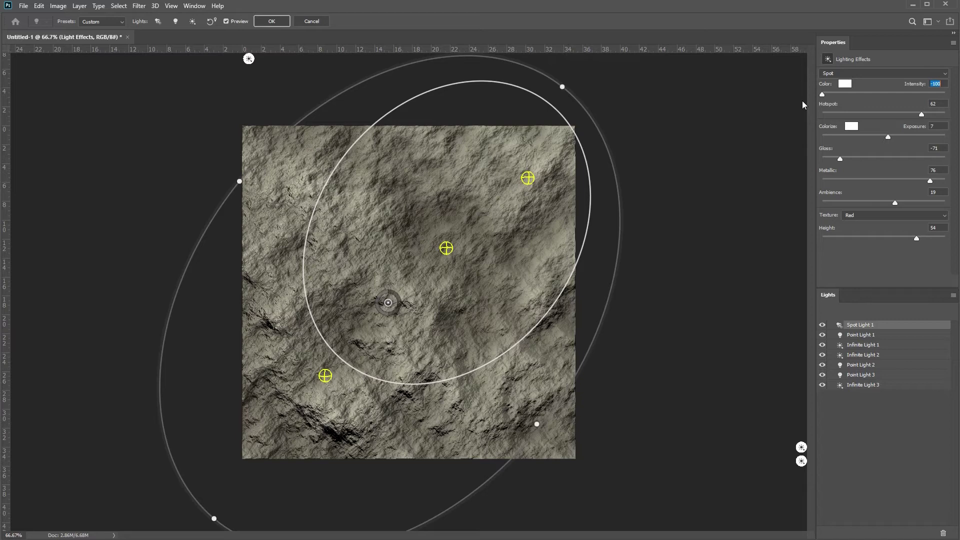
{"action": "left_click_drag", "start_coordinate": [840, 159], "coordinate": [949, 158]}
{"action": "left_click_drag", "start_coordinate": [931, 181], "coordinate": [798, 185]}
{"action": "mouse_move", "coordinate": [895, 203]}
{"action": "left_mouse_down"}
{"action": "mouse_move", "coordinate": [868, 203]}
{"action": "mouse_move", "coordinate": [900, 202]}
{"action": "left_mouse_up"}
- Use stone texture as the relief texture with Height 57
{"action": "left_click", "coordinate": [901, 216]}
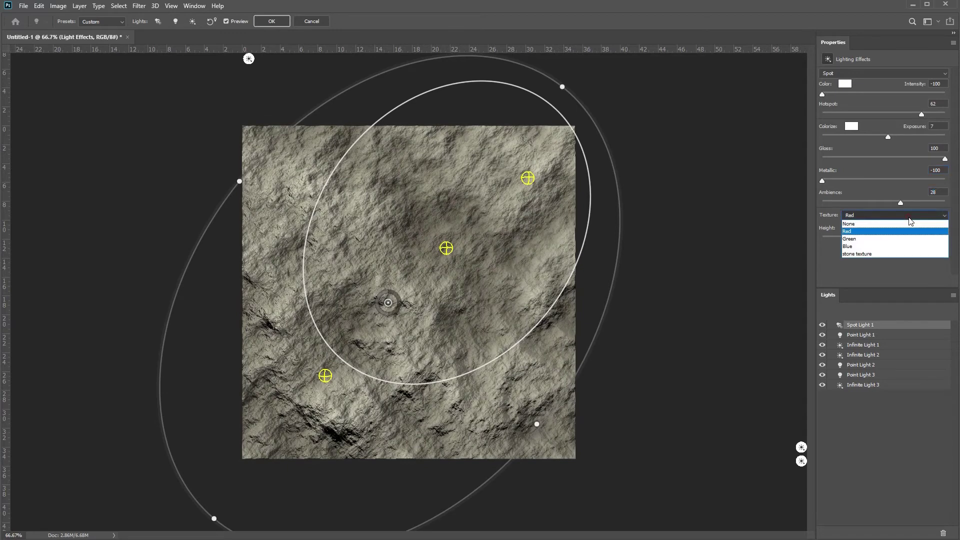
{"action": "left_click", "coordinate": [856, 254]}
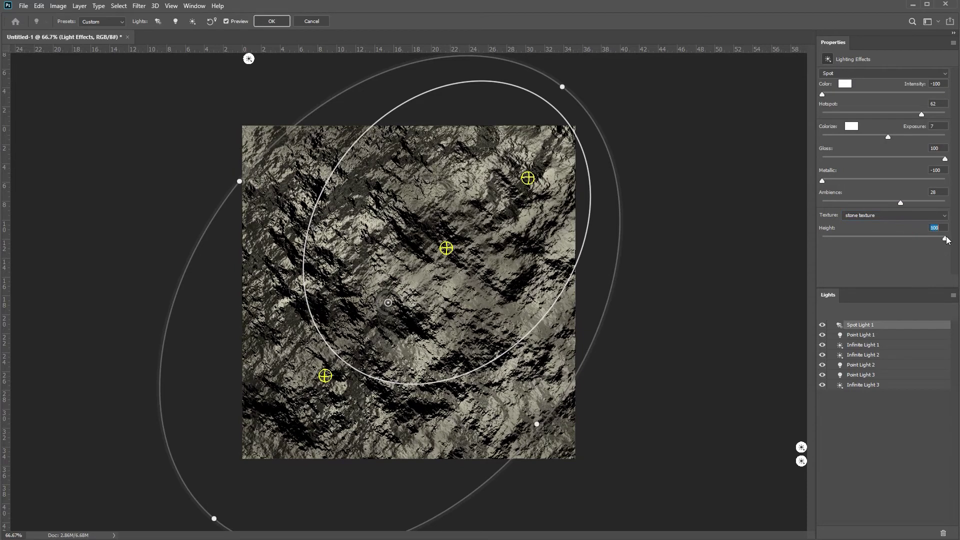
{"action": "mouse_move", "coordinate": [918, 237]}
{"action": "left_mouse_down"}
{"action": "mouse_move", "coordinate": [892, 242]}
{"action": "mouse_move", "coordinate": [918, 238]}
{"action": "left_mouse_up"}
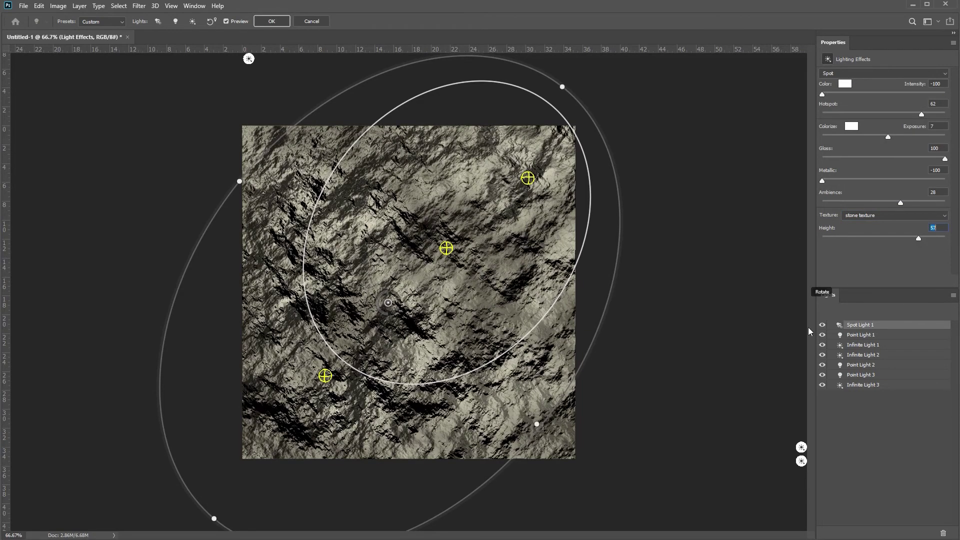
- Select Infinite Light 1 and drag its direction to shine across the stone from a new angle
{"action": "left_click", "coordinate": [869, 355]}
{"action": "left_click", "coordinate": [853, 345]}
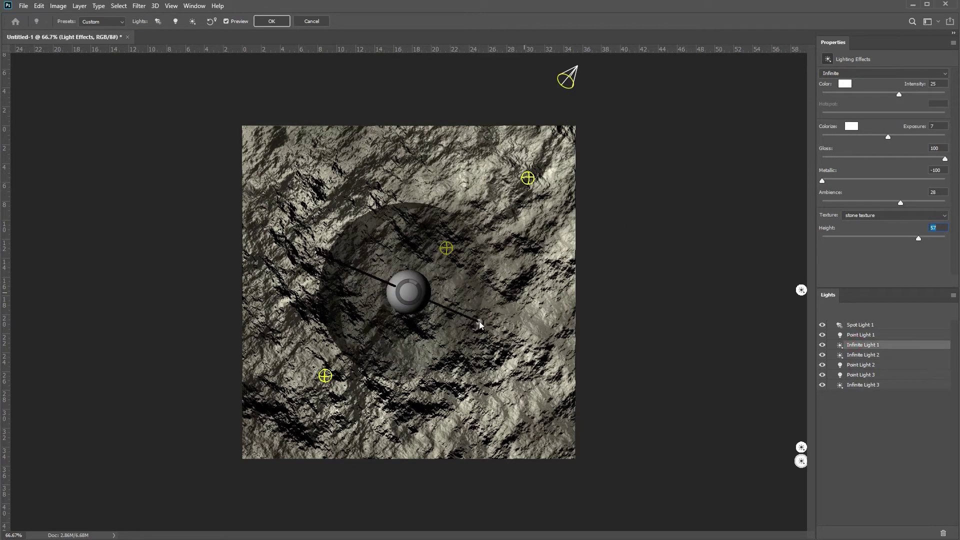
{"action": "left_click_drag", "start_coordinate": [479, 322], "coordinate": [536, 334]}
{"action": "left_click_drag", "start_coordinate": [326, 204], "coordinate": [637, 372]}
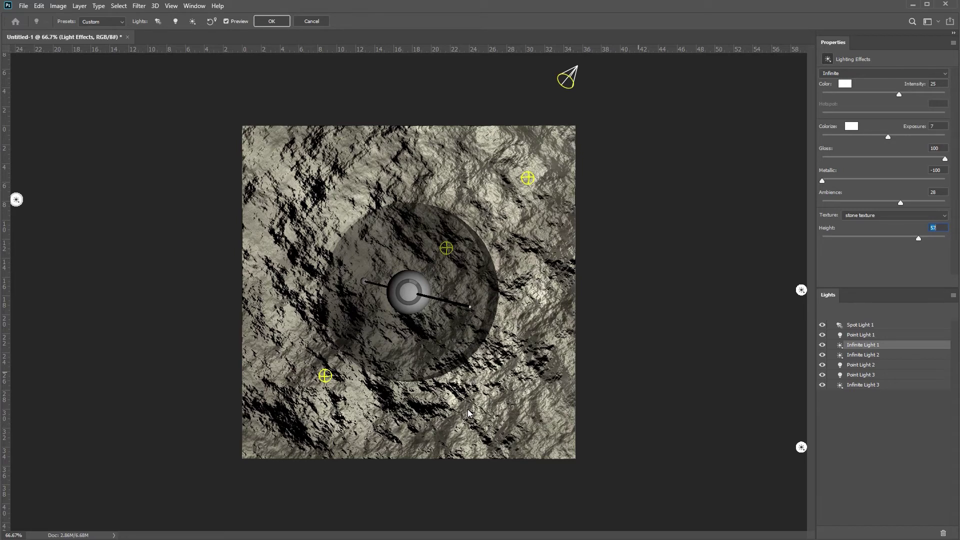
- Cancel Lighting Effects and add a black alpha channel named 'rock face excavation'
{"action": "left_click", "coordinate": [311, 22]}
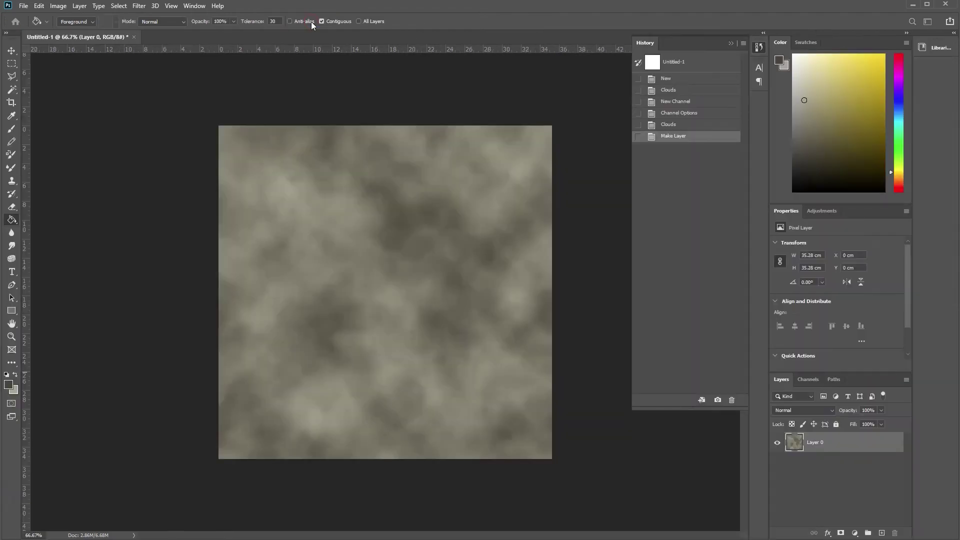
{"action": "left_click", "coordinate": [803, 379]}
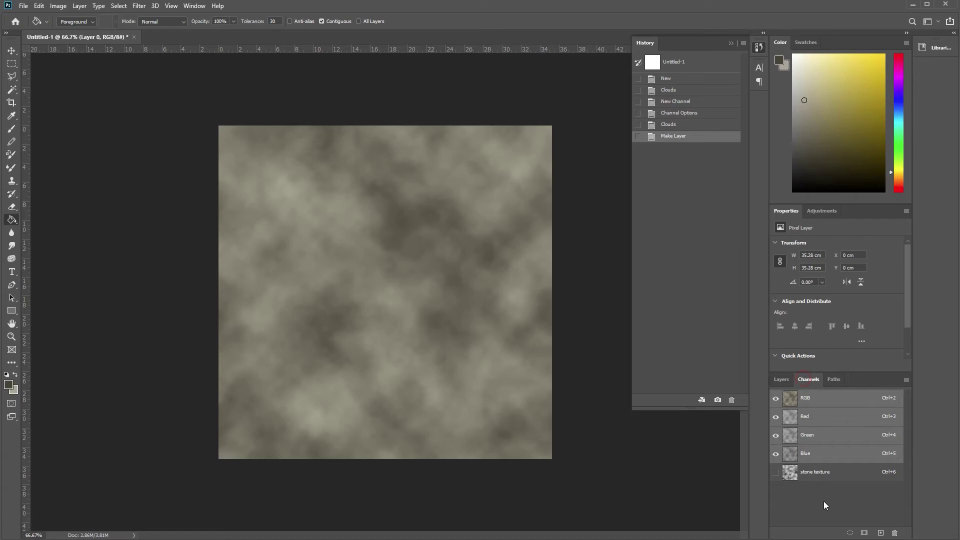
{"action": "left_click", "coordinate": [880, 532]}
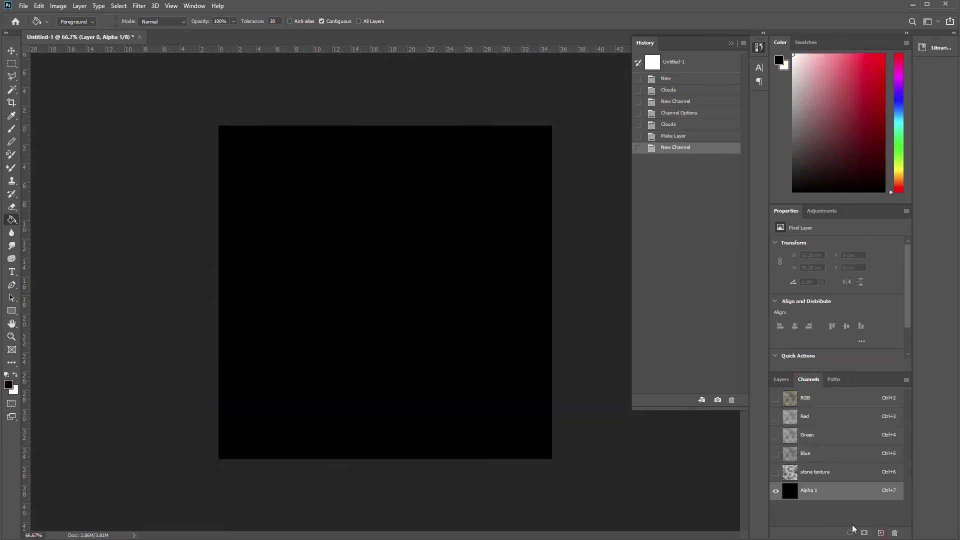
{"action": "double_click", "coordinate": [811, 492]}
{"action": "type", "text": "st"}
{"action": "type", "text": "cavation"}
{"action": "key", "text": "Return"}
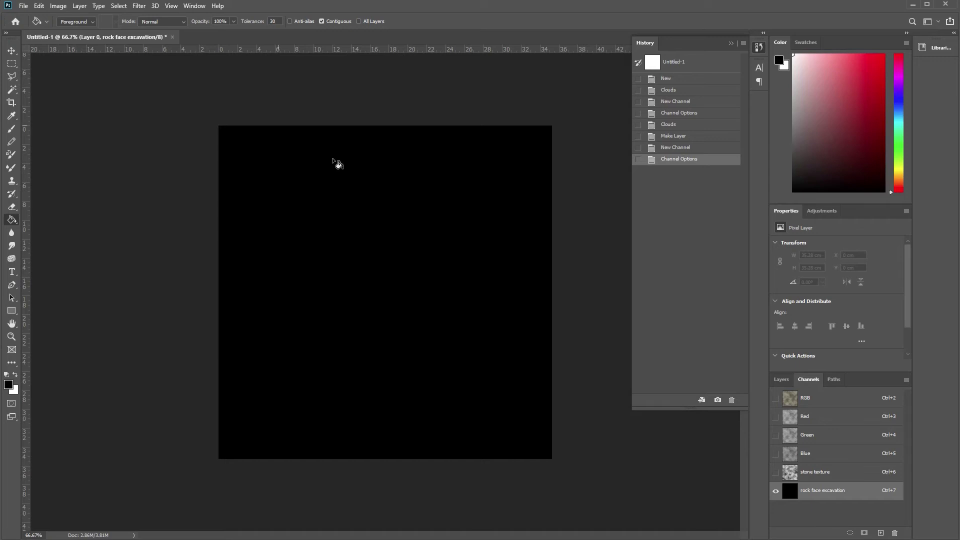
- Fill the rock face excavation channel with Render > Clouds
{"action": "left_click", "coordinate": [139, 6]}
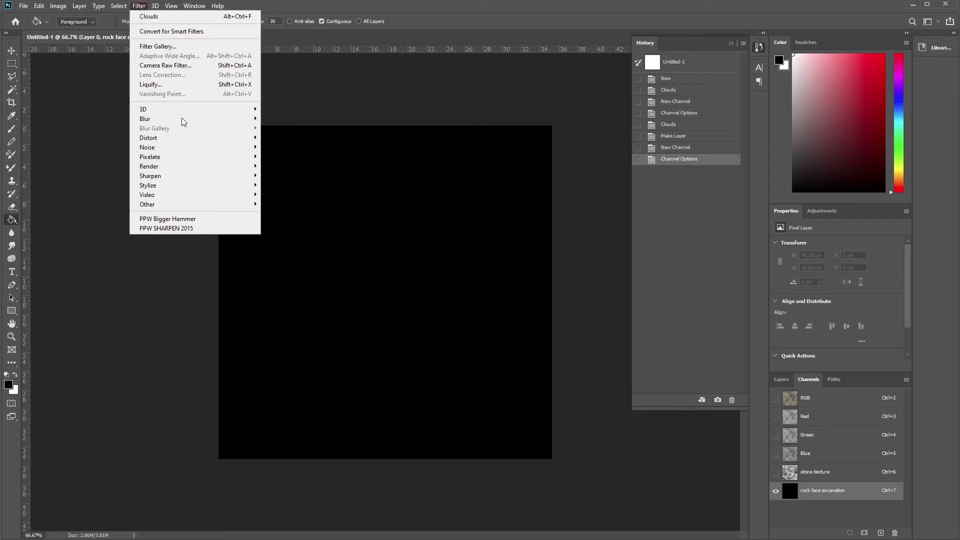
{"action": "mouse_move", "coordinate": [182, 166]}
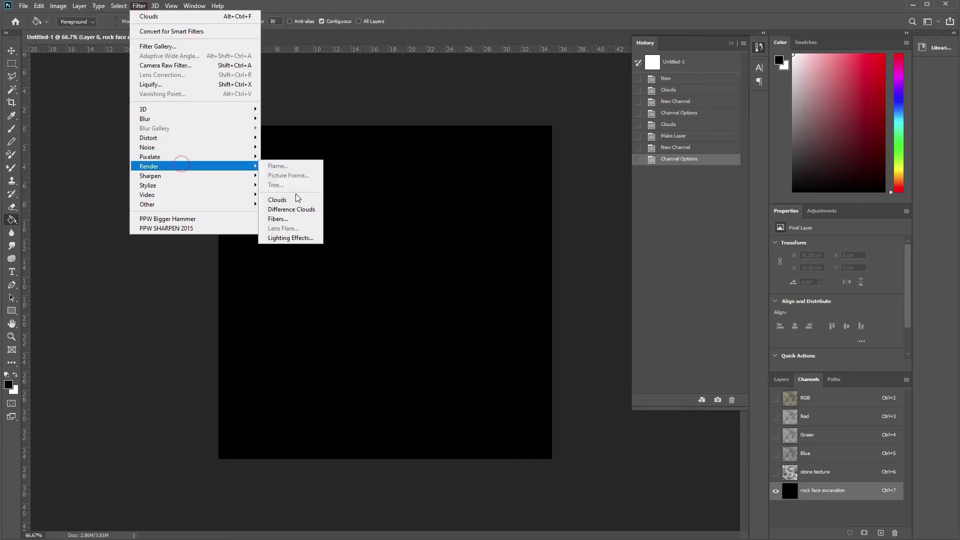
{"action": "left_click", "coordinate": [296, 206]}
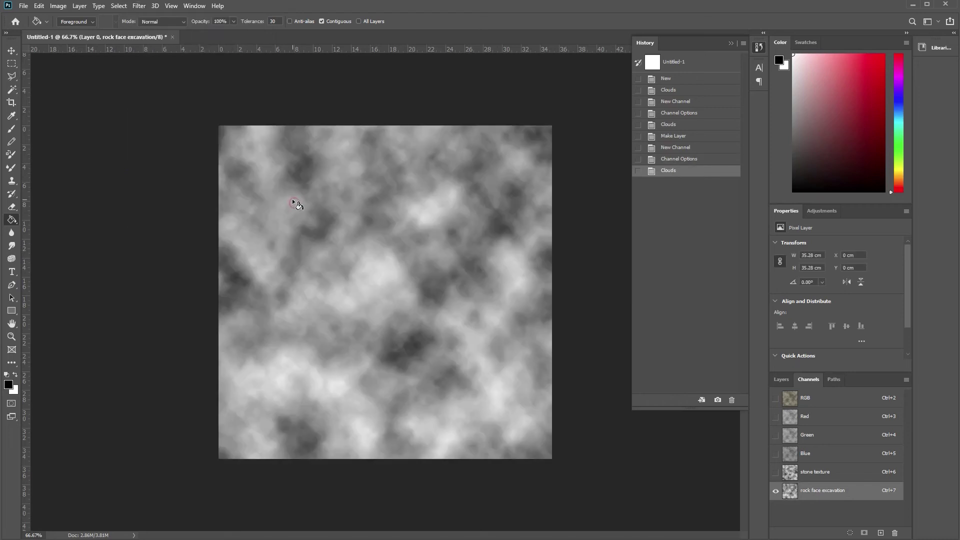
- Apply Stylize > Wind, method Wind from the Right, previewed at 200%
{"action": "left_click", "coordinate": [136, 6]}
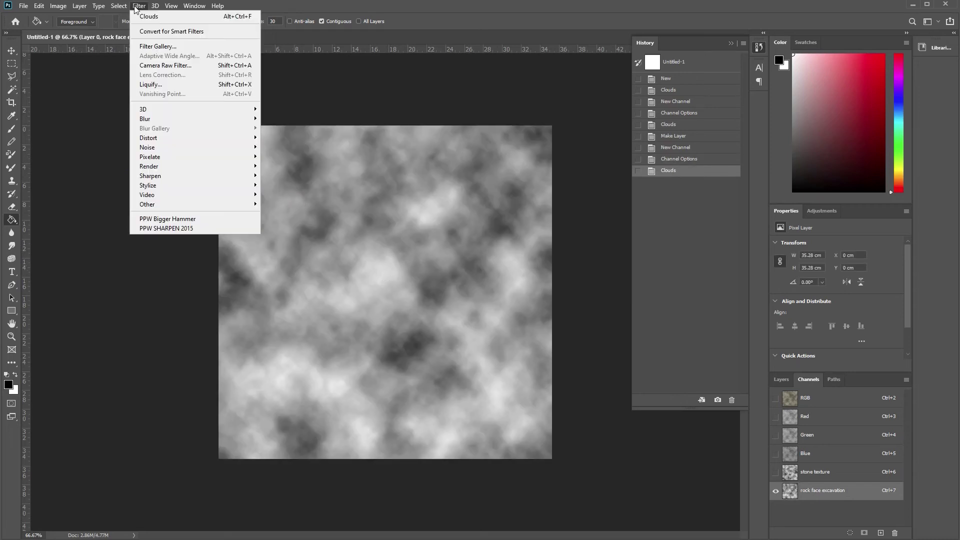
{"action": "mouse_move", "coordinate": [179, 183]}
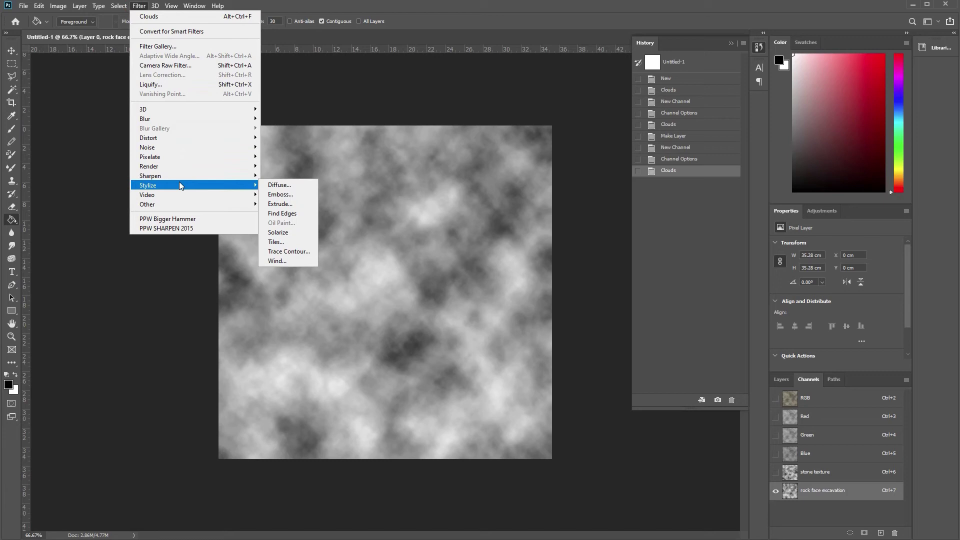
{"action": "left_click", "coordinate": [290, 261]}
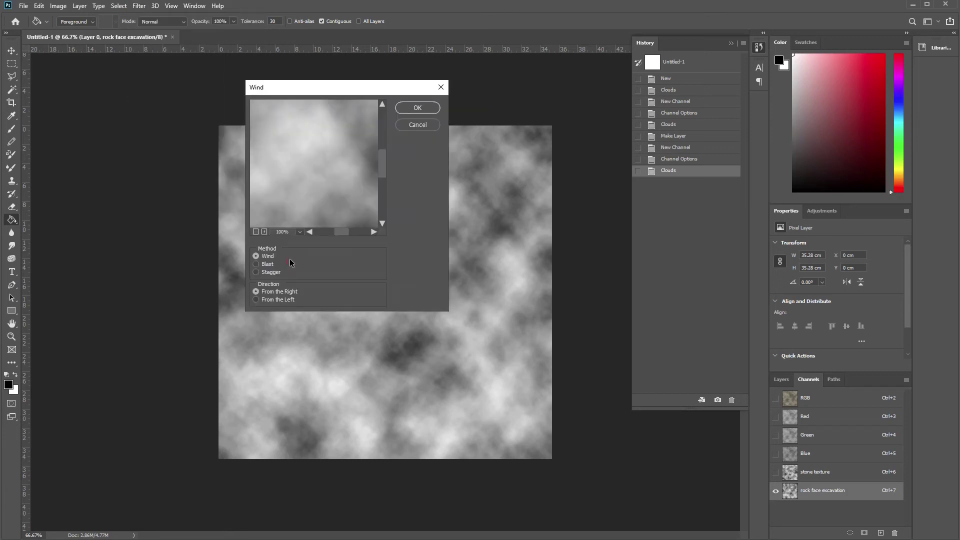
{"action": "left_click", "coordinate": [301, 232]}
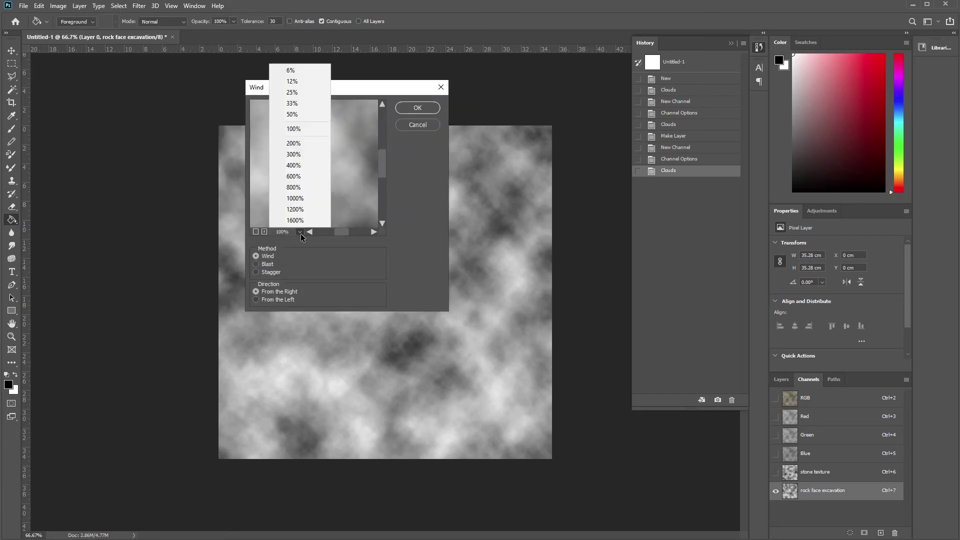
{"action": "left_click", "coordinate": [309, 146]}
{"action": "left_click_drag", "start_coordinate": [341, 232], "coordinate": [351, 234]}
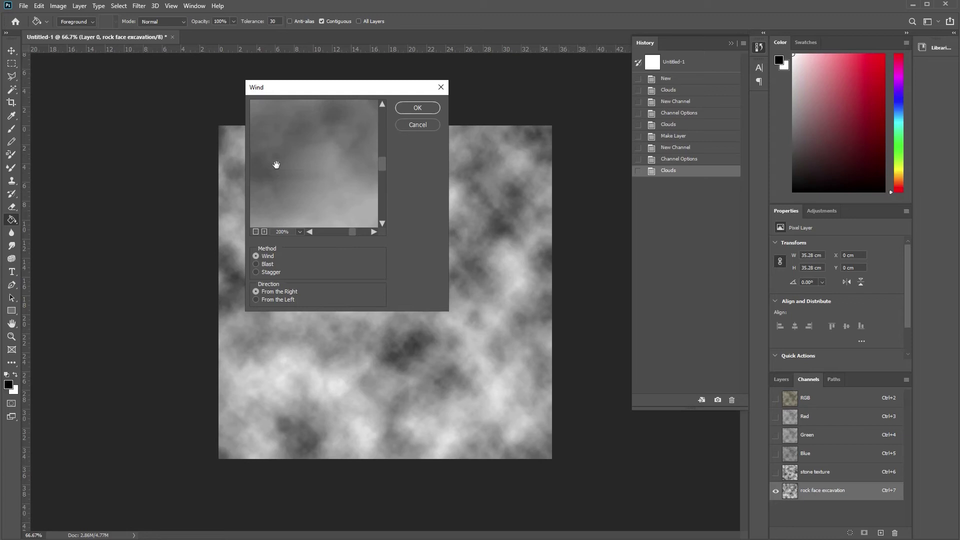
{"action": "left_click_drag", "start_coordinate": [349, 233], "coordinate": [354, 234]}
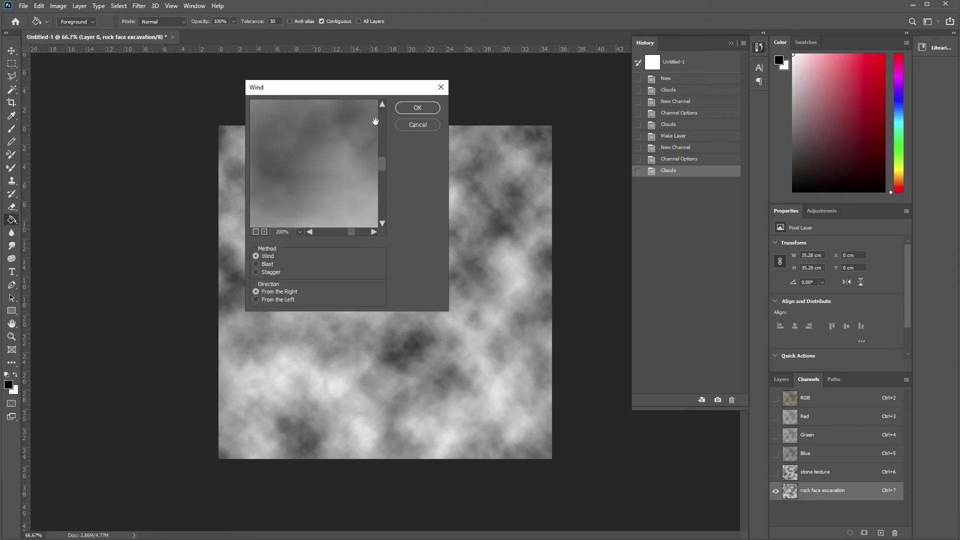
{"action": "left_click", "coordinate": [420, 111]}
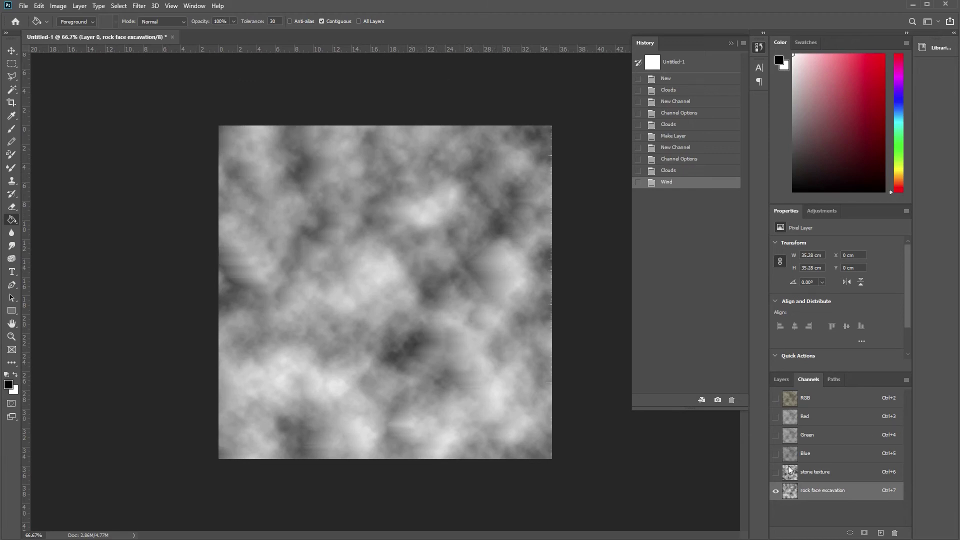
- With the Move tool, rotate the wind-streaked channel 90° clockwise via Edit > Transform
{"action": "key", "text": "r"}
{"action": "left_click", "coordinate": [11, 51]}
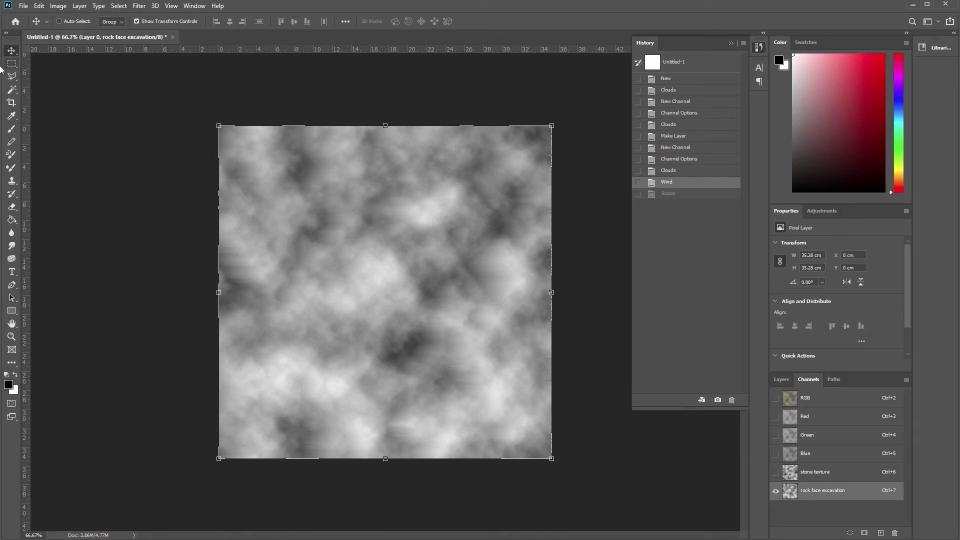
{"action": "left_click", "coordinate": [39, 6]}
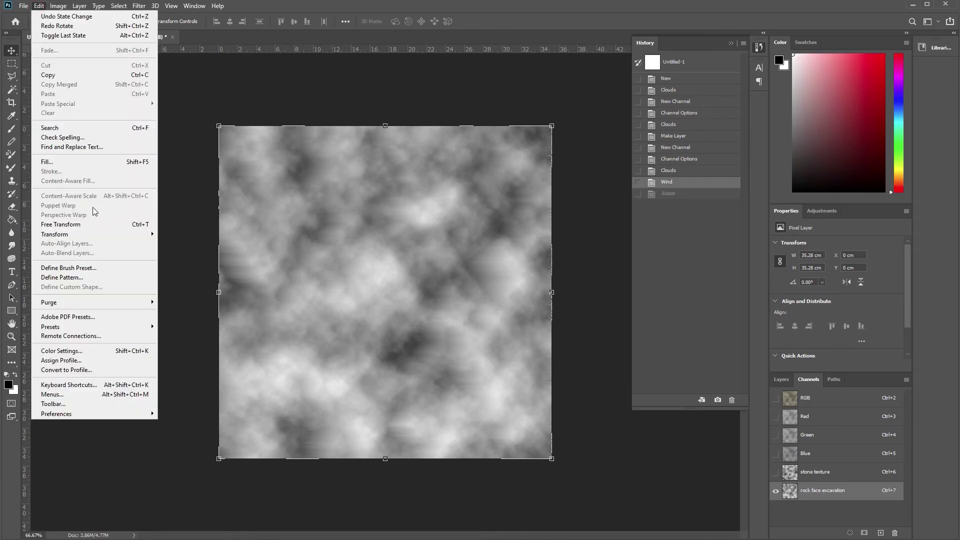
{"action": "left_click", "coordinate": [109, 234]}
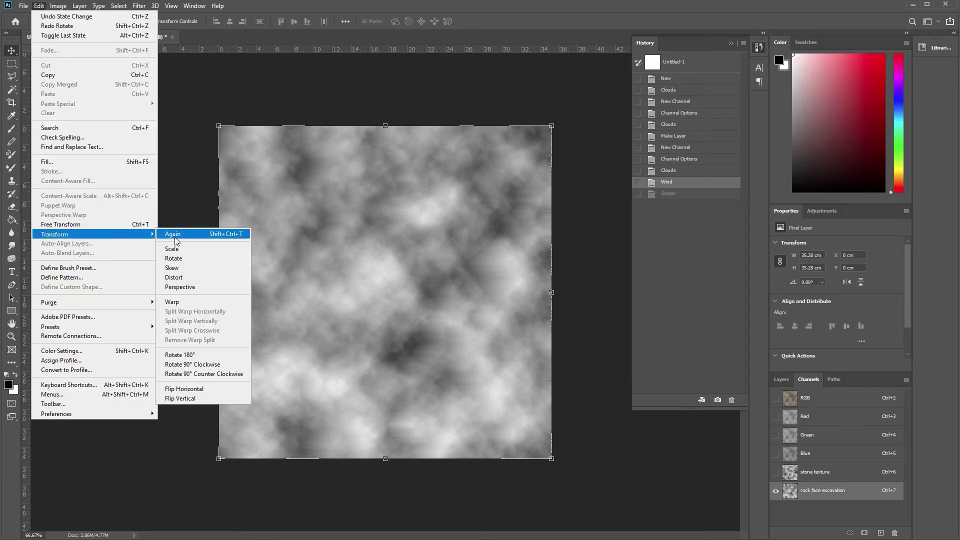
{"action": "left_click", "coordinate": [199, 365]}
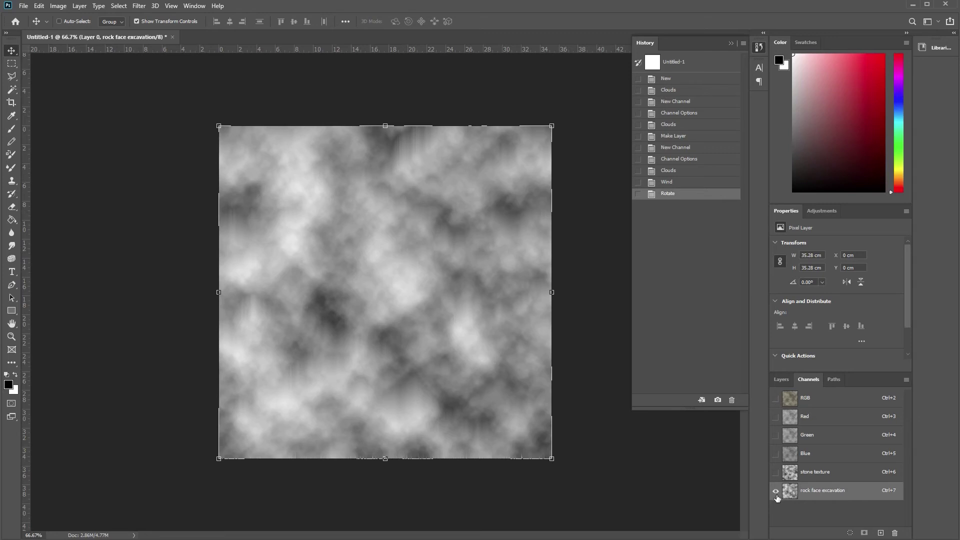
- Apply Lighting Effects to Layer 0, rotating Infinite Light 2 and lowering texture height from 54 to 17
{"action": "left_click", "coordinate": [780, 379]}
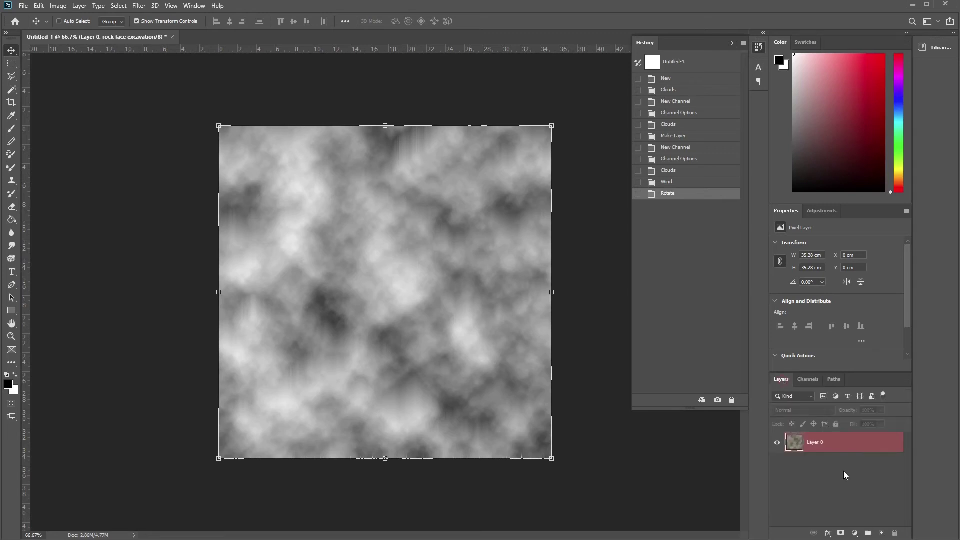
{"action": "left_click", "coordinate": [842, 446]}
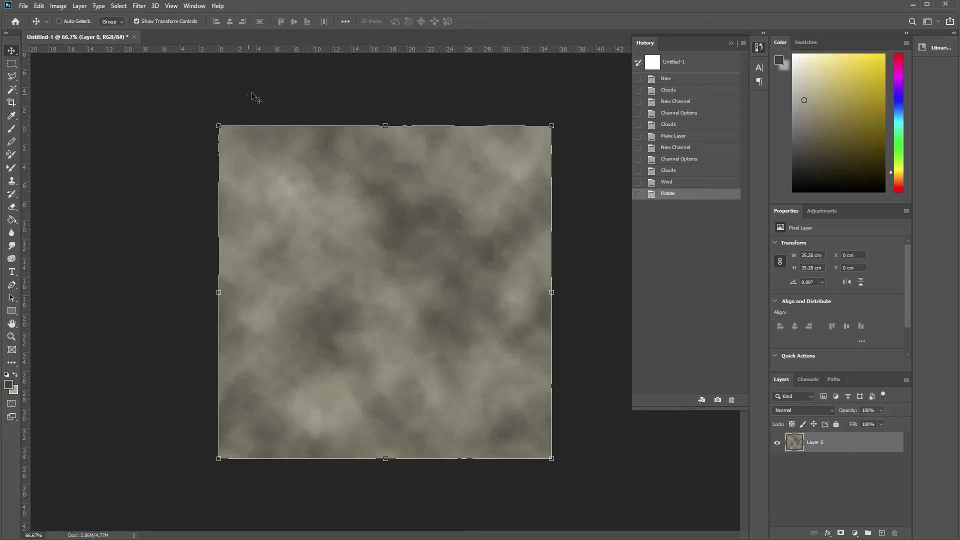
{"action": "left_click", "coordinate": [139, 6]}
{"action": "mouse_move", "coordinate": [217, 138]}
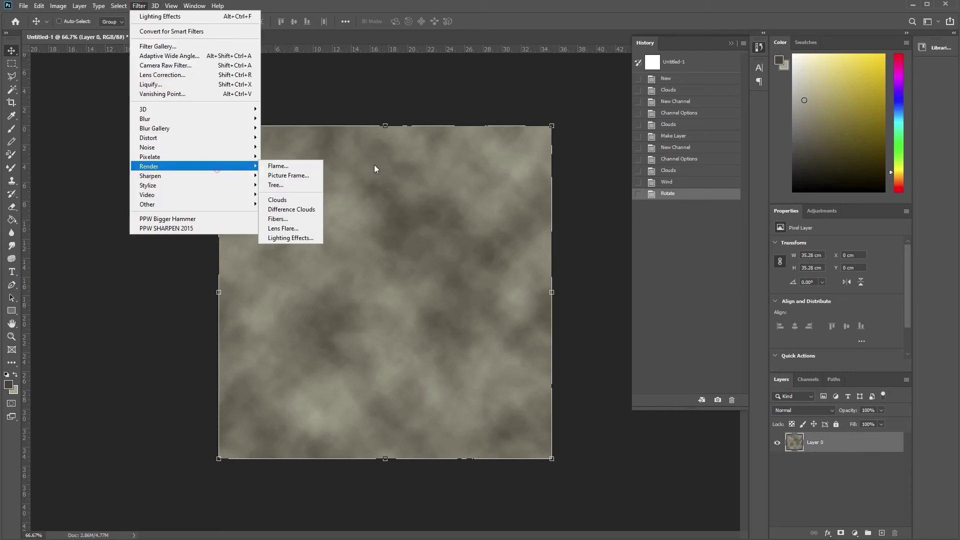
{"action": "left_click", "coordinate": [301, 238]}
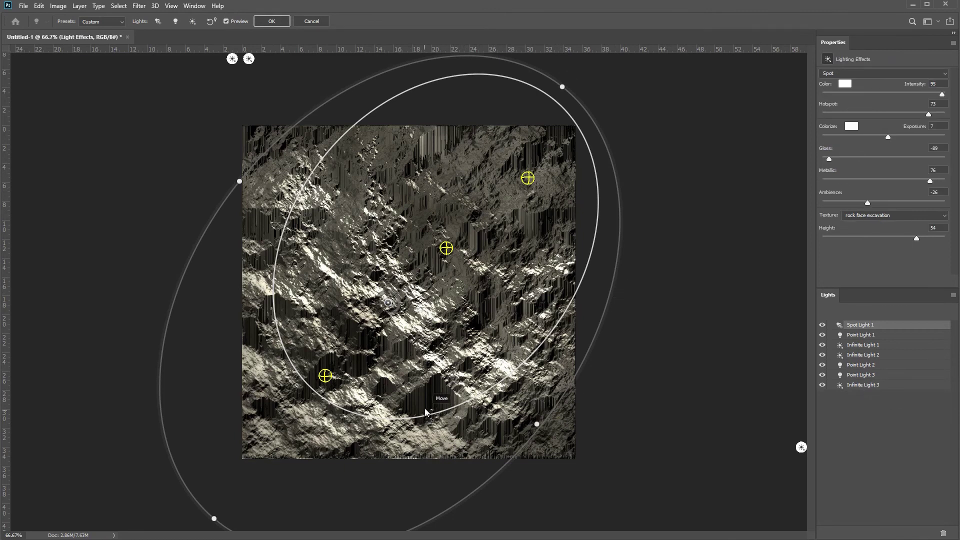
{"action": "left_click", "coordinate": [872, 345]}
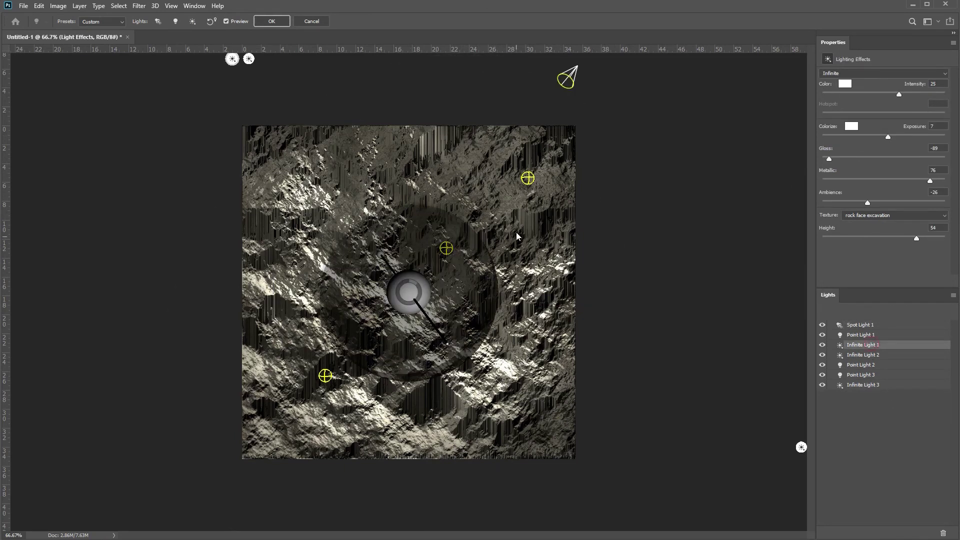
{"action": "left_click", "coordinate": [867, 355]}
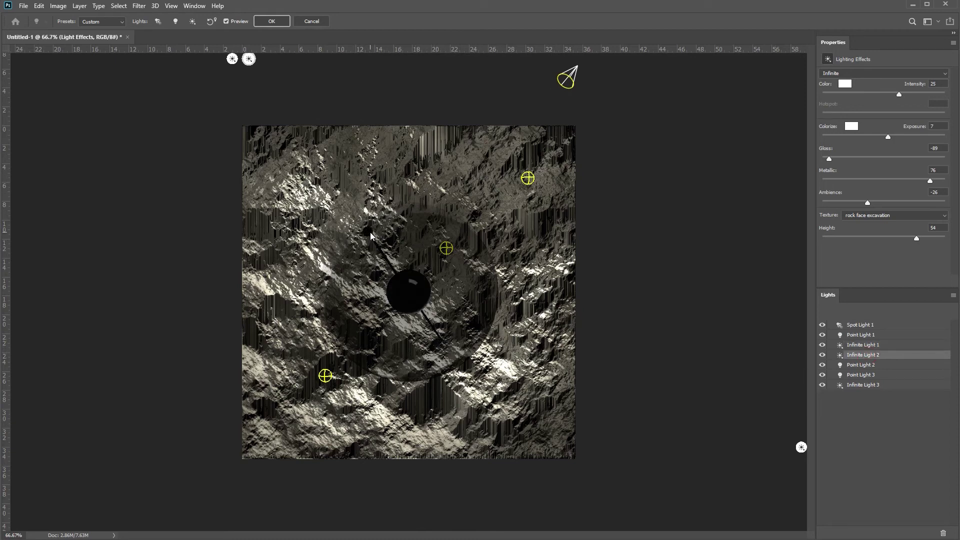
{"action": "mouse_move", "coordinate": [369, 233]}
{"action": "left_mouse_down"}
{"action": "mouse_move", "coordinate": [433, 195]}
{"action": "mouse_move", "coordinate": [460, 215]}
{"action": "mouse_move", "coordinate": [482, 280]}
{"action": "mouse_move", "coordinate": [460, 330]}
{"action": "mouse_move", "coordinate": [409, 353]}
{"action": "mouse_move", "coordinate": [399, 344]}
{"action": "mouse_move", "coordinate": [408, 345]}
{"action": "mouse_move", "coordinate": [440, 272]}
{"action": "mouse_move", "coordinate": [373, 305]}
{"action": "mouse_move", "coordinate": [374, 342]}
{"action": "left_mouse_up"}
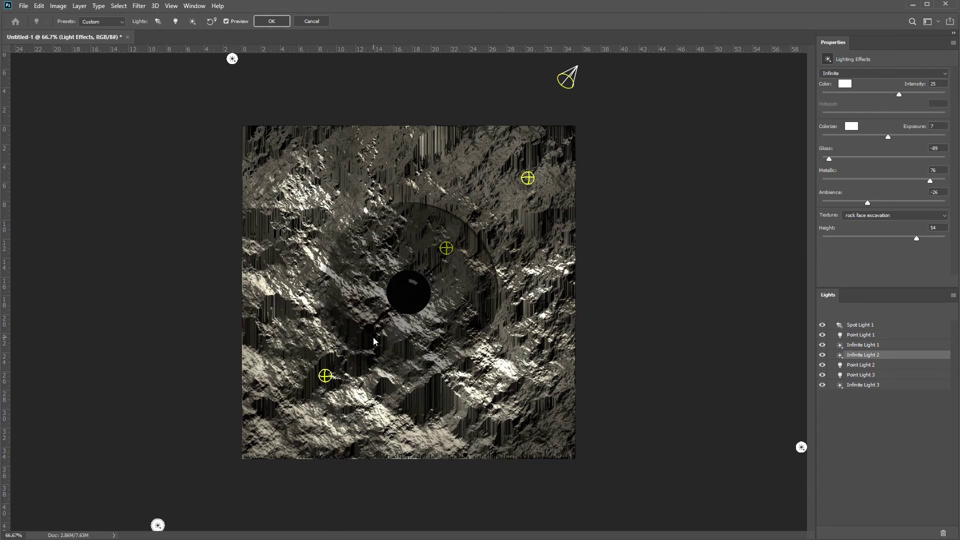
{"action": "mouse_move", "coordinate": [913, 238]}
{"action": "left_mouse_down"}
{"action": "mouse_move", "coordinate": [887, 241]}
{"action": "mouse_move", "coordinate": [904, 240]}
{"action": "left_mouse_up"}
{"action": "left_click", "coordinate": [271, 21]}
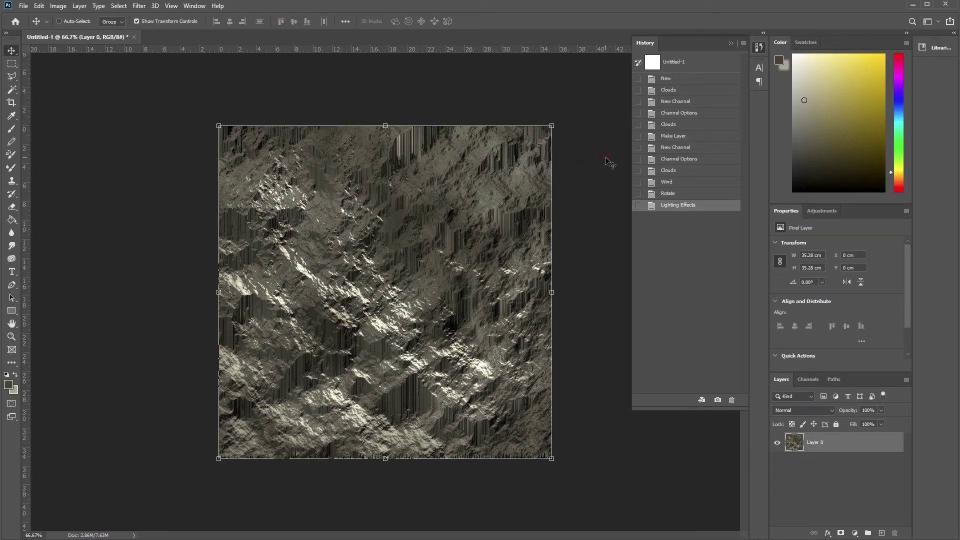
- Zoom to 100% to inspect the lit rock, then zoom back out to the whole canvas
{"action": "key", "text": "ctrl+1"}
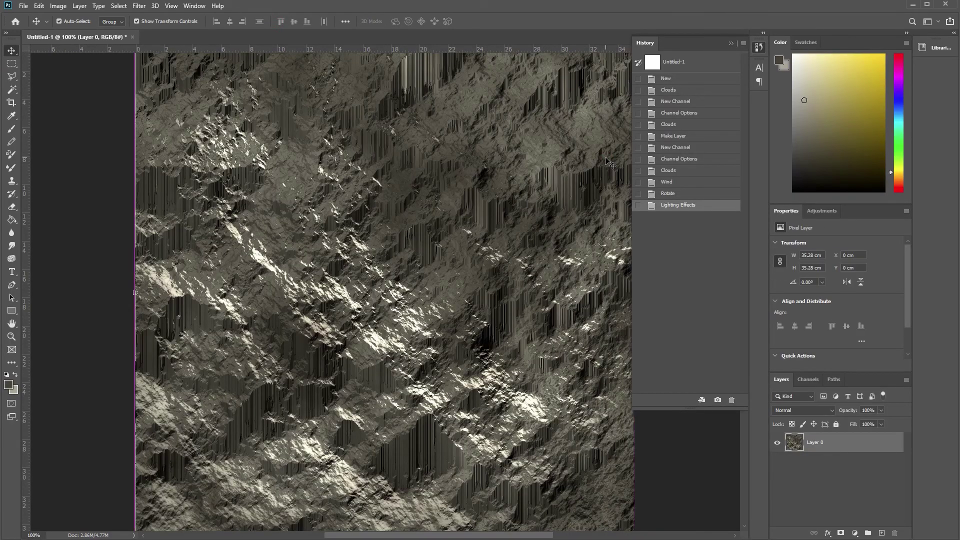
{"action": "key", "text": "ctrl+minus"}
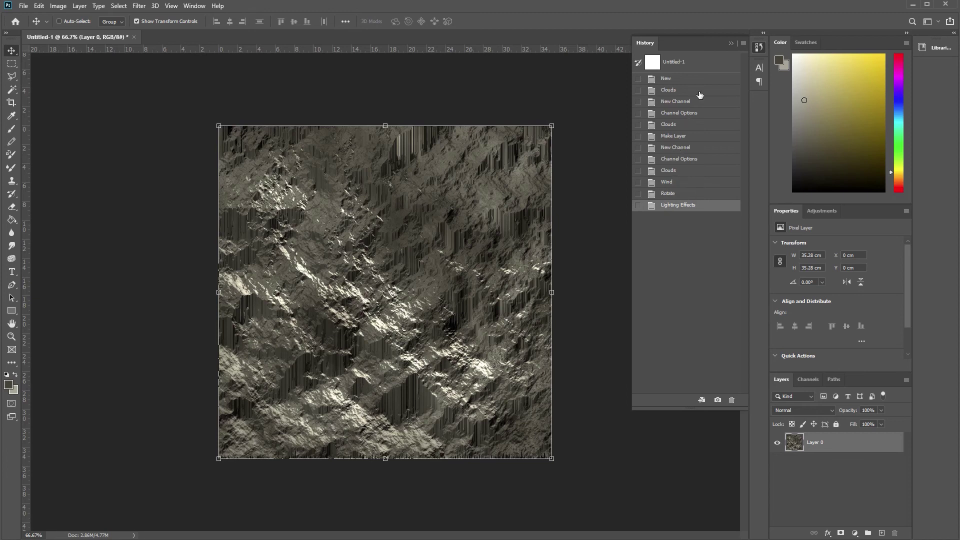
- Revert to the New Channel state and add 49.14% noise to the Alpha 1 channel
{"action": "left_click", "coordinate": [691, 102]}
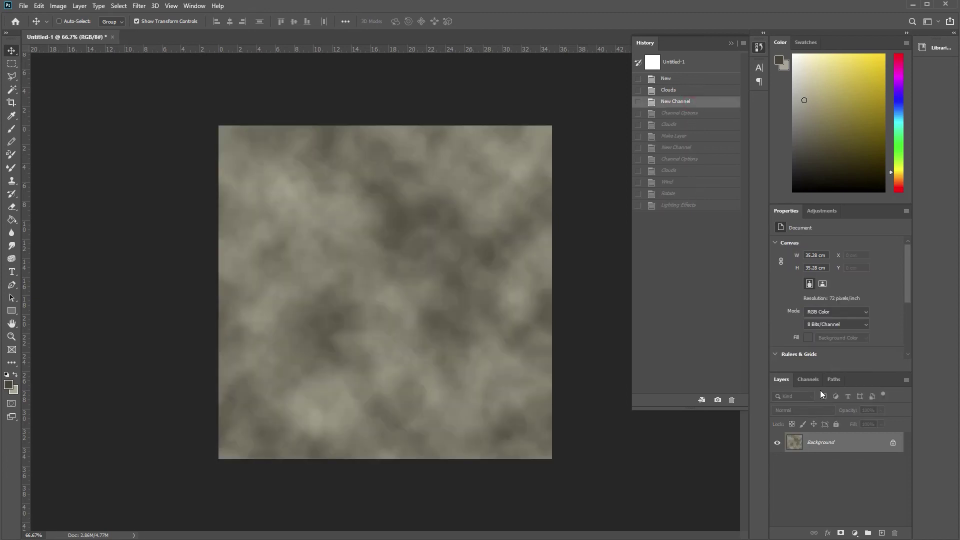
{"action": "left_click", "coordinate": [808, 380]}
{"action": "left_click", "coordinate": [830, 477]}
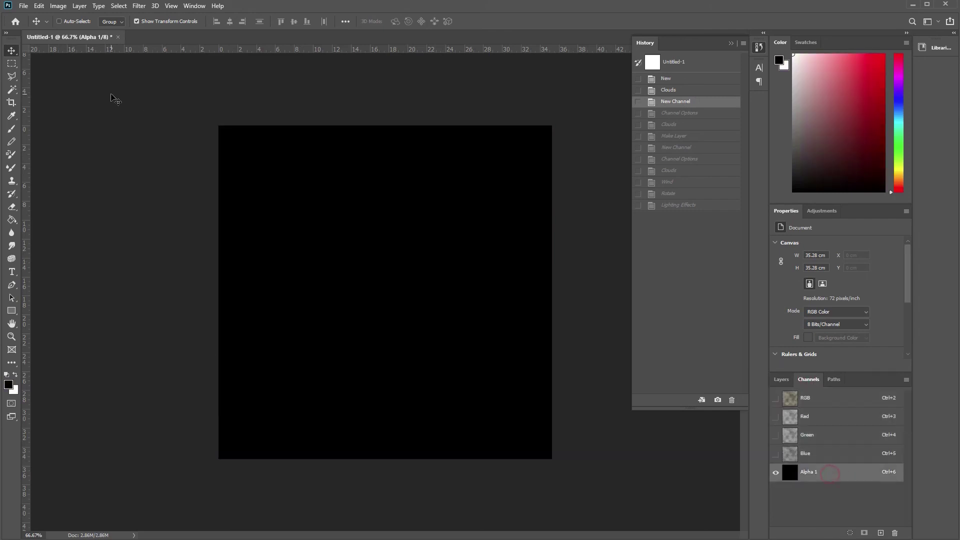
{"action": "left_click", "coordinate": [135, 7]}
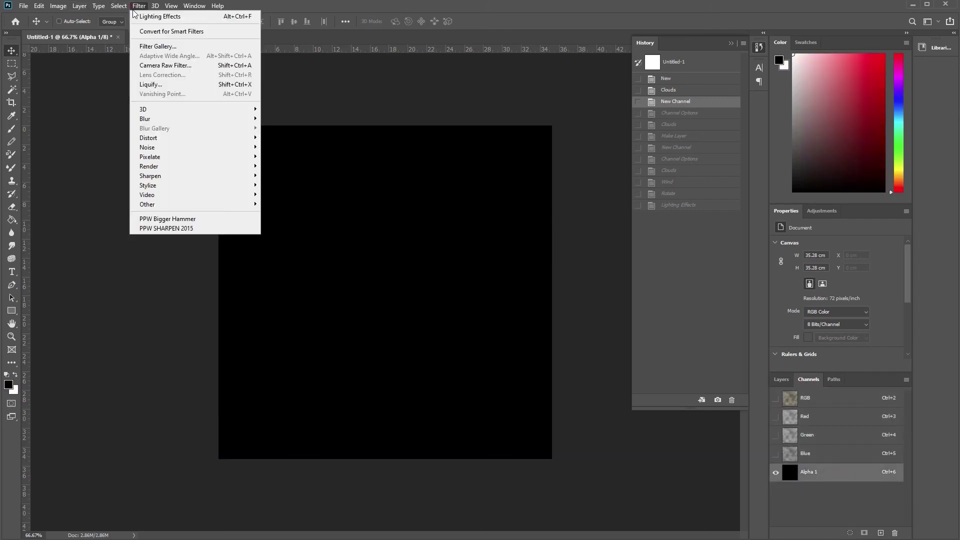
{"action": "left_click", "coordinate": [215, 147]}
{"action": "left_click", "coordinate": [282, 147]}
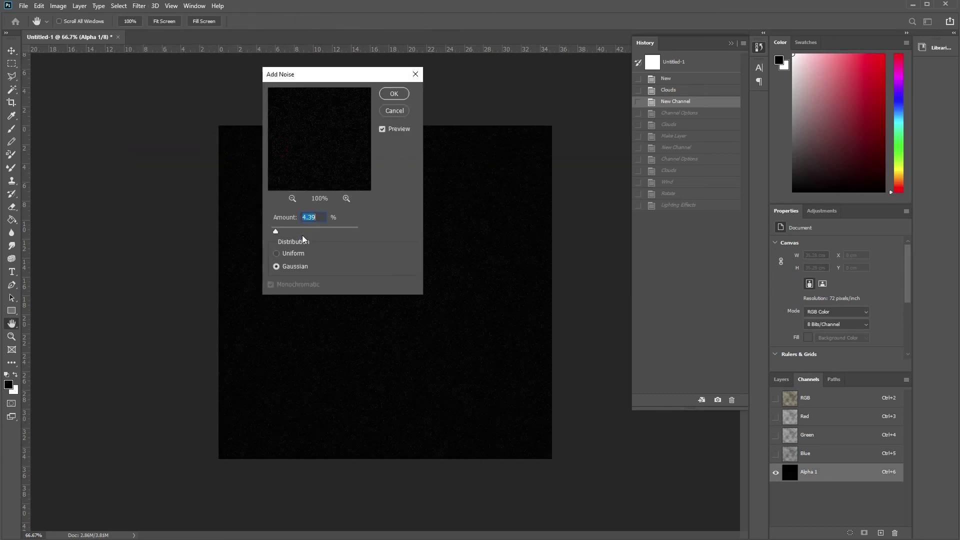
{"action": "left_click_drag", "start_coordinate": [275, 231], "coordinate": [306, 233]}
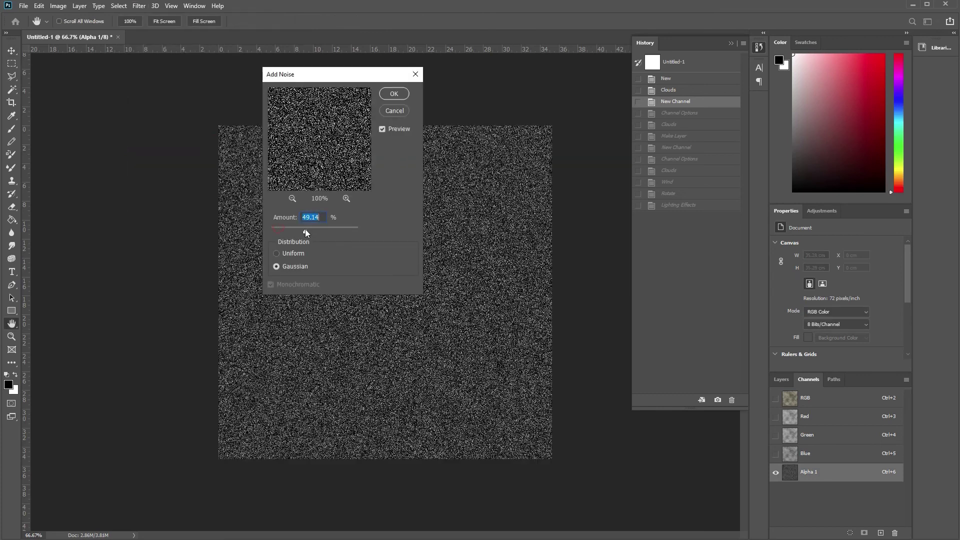
{"action": "left_click", "coordinate": [391, 95]}
- Apply a Mosaic filter with cell size 35 to Alpha 1
{"action": "left_click", "coordinate": [137, 6]}
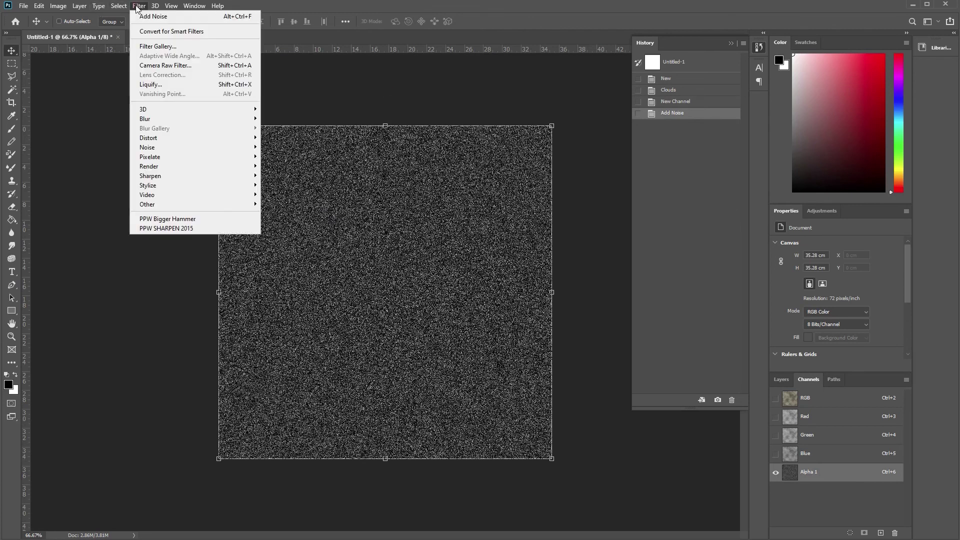
{"action": "mouse_move", "coordinate": [185, 184]}
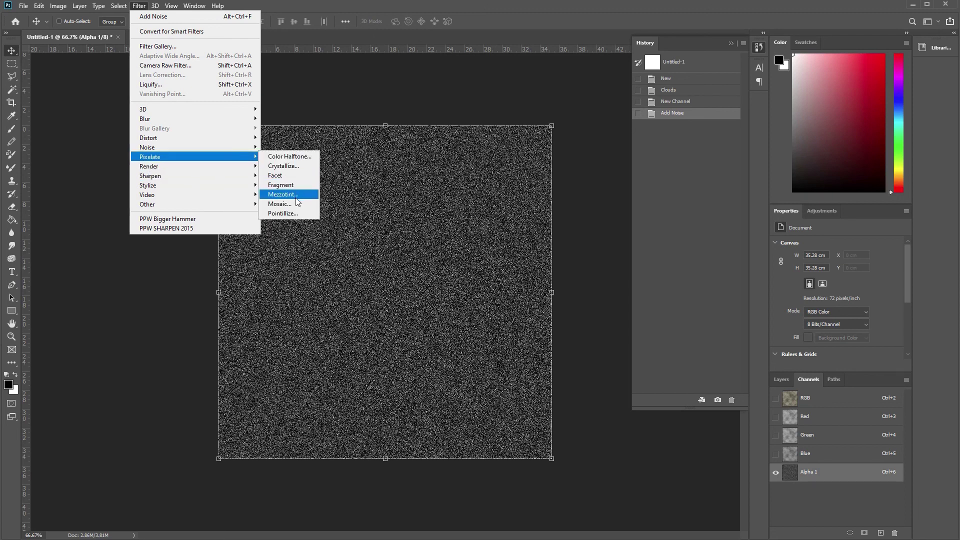
{"action": "left_click", "coordinate": [299, 206]}
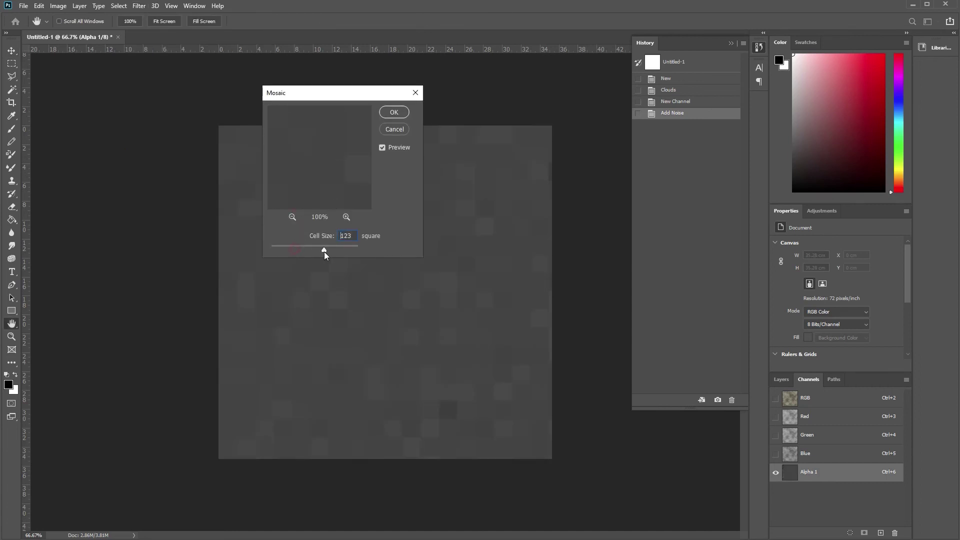
{"action": "left_click_drag", "start_coordinate": [322, 251], "coordinate": [286, 252]}
{"action": "left_click", "coordinate": [394, 112]}
- Confirm the mosaic and return to the colour cloud image as editable Layer 0
{"action": "key", "text": "v"}
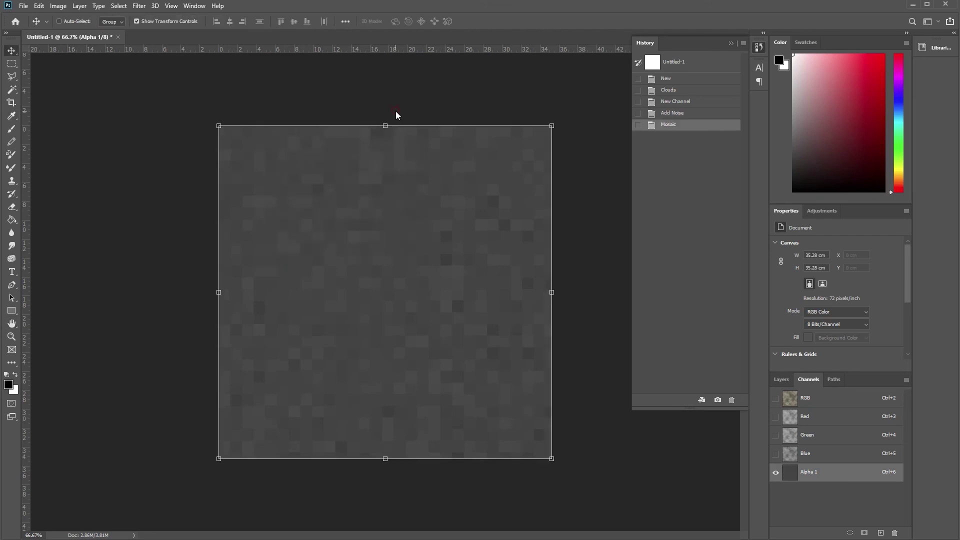
{"action": "left_click", "coordinate": [781, 380]}
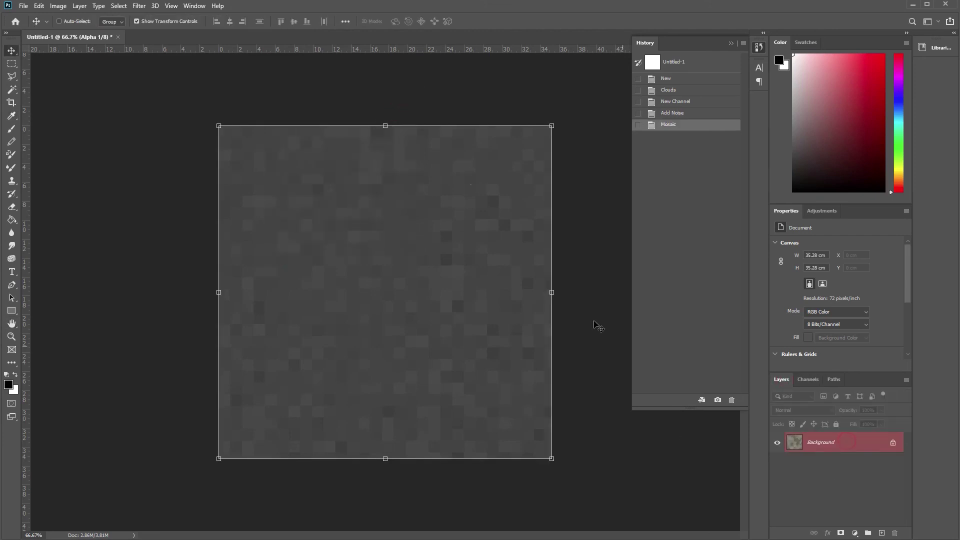
{"action": "left_click", "coordinate": [834, 442]}
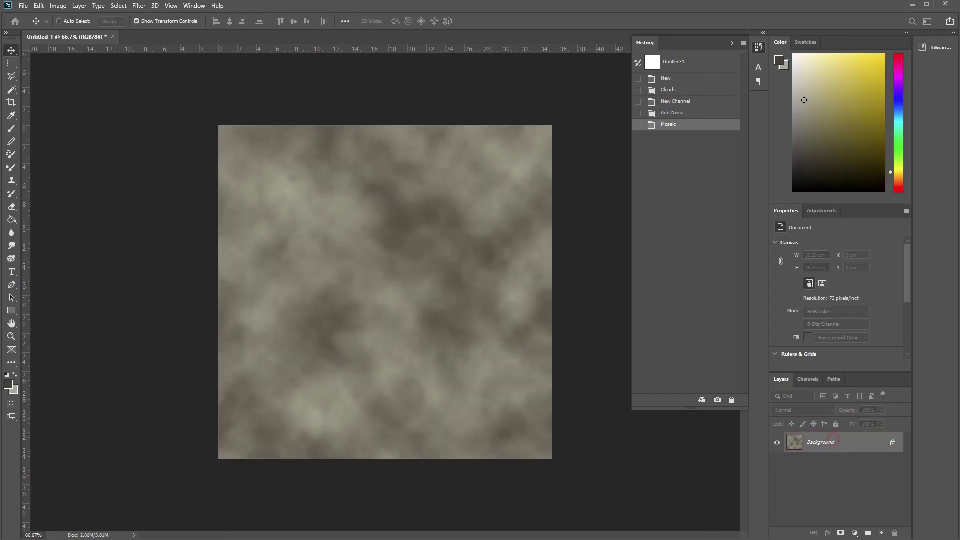
{"action": "left_click", "coordinate": [139, 5]}
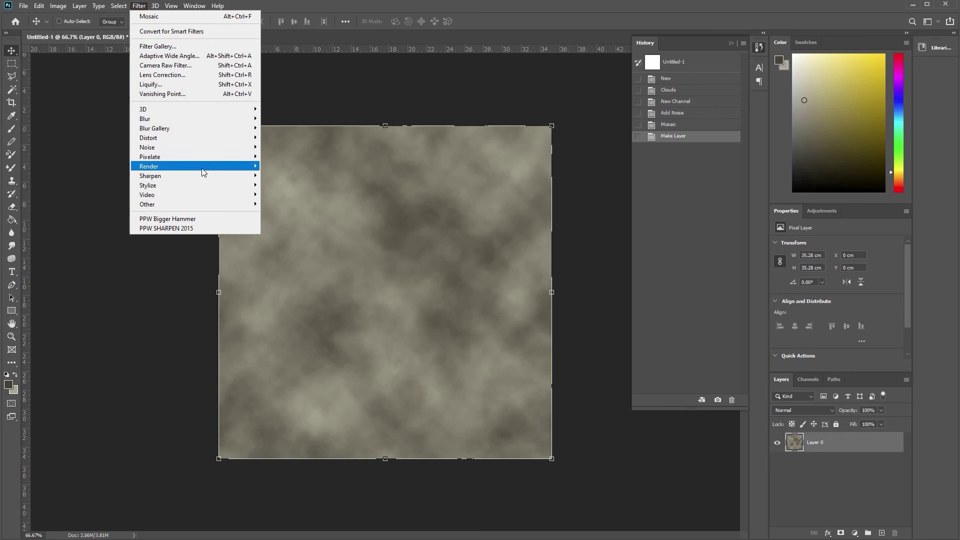
{"action": "mouse_move", "coordinate": [204, 169]}
{"action": "left_click", "coordinate": [293, 238]}
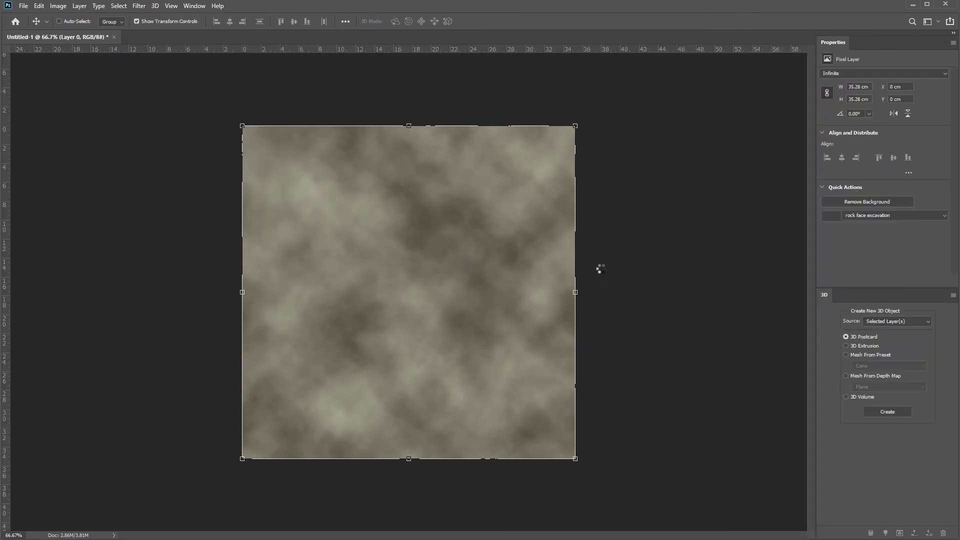
- Relight Layer 0 using the Alpha 1 texture, Infinite Light 2 from the right, and raised height
{"action": "left_click", "coordinate": [940, 215]}
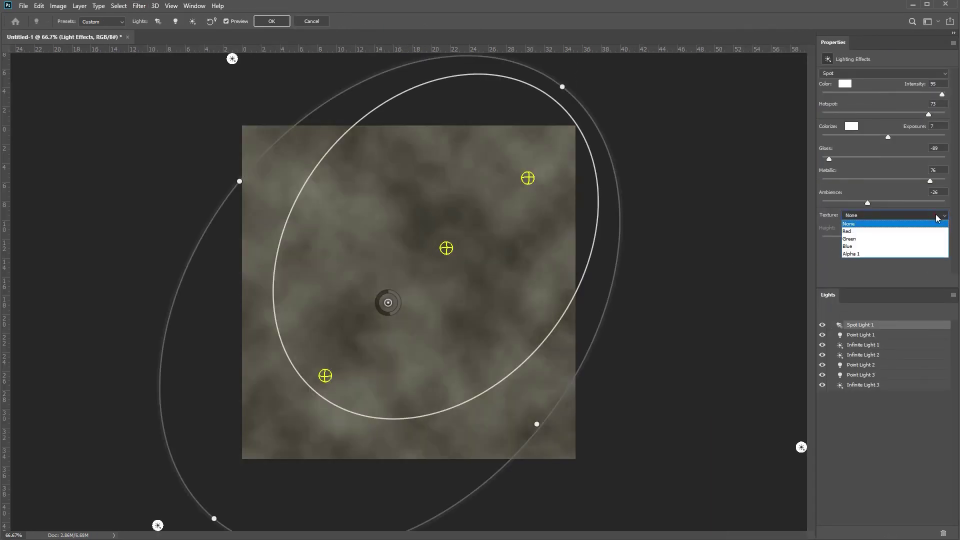
{"action": "left_click", "coordinate": [870, 253]}
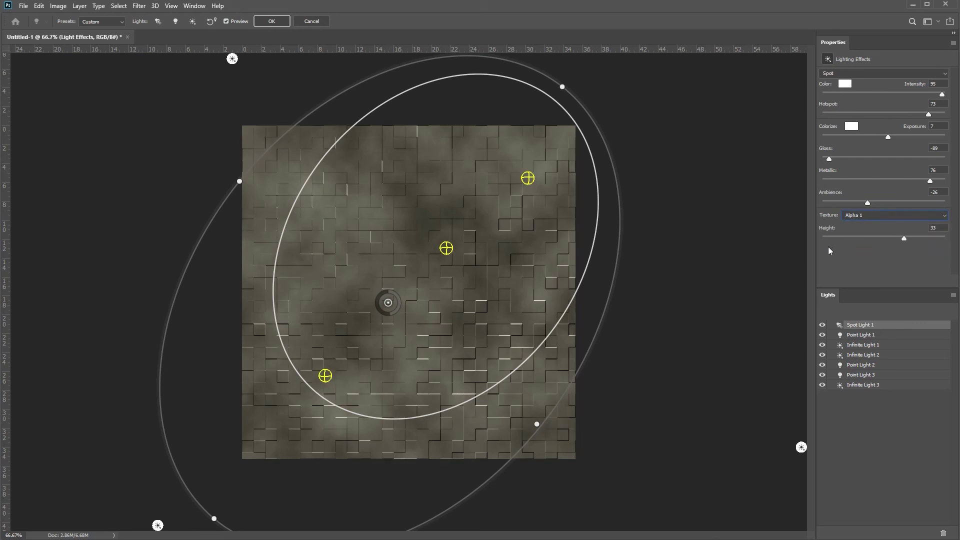
{"action": "left_click", "coordinate": [868, 347]}
{"action": "left_click", "coordinate": [879, 356]}
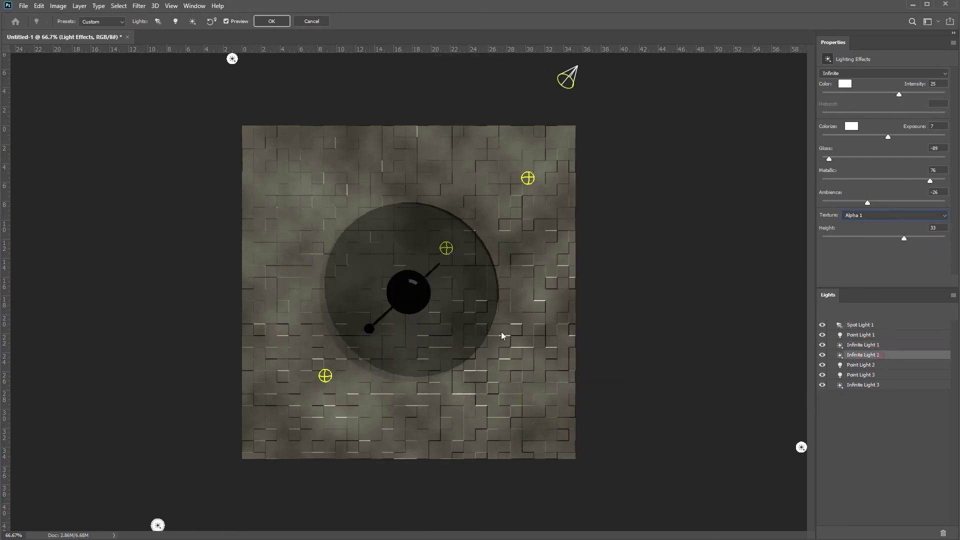
{"action": "mouse_move", "coordinate": [368, 331]}
{"action": "left_mouse_down"}
{"action": "mouse_move", "coordinate": [341, 370]}
{"action": "mouse_move", "coordinate": [445, 427]}
{"action": "mouse_move", "coordinate": [710, 331]}
{"action": "mouse_move", "coordinate": [707, 316]}
{"action": "left_mouse_up"}
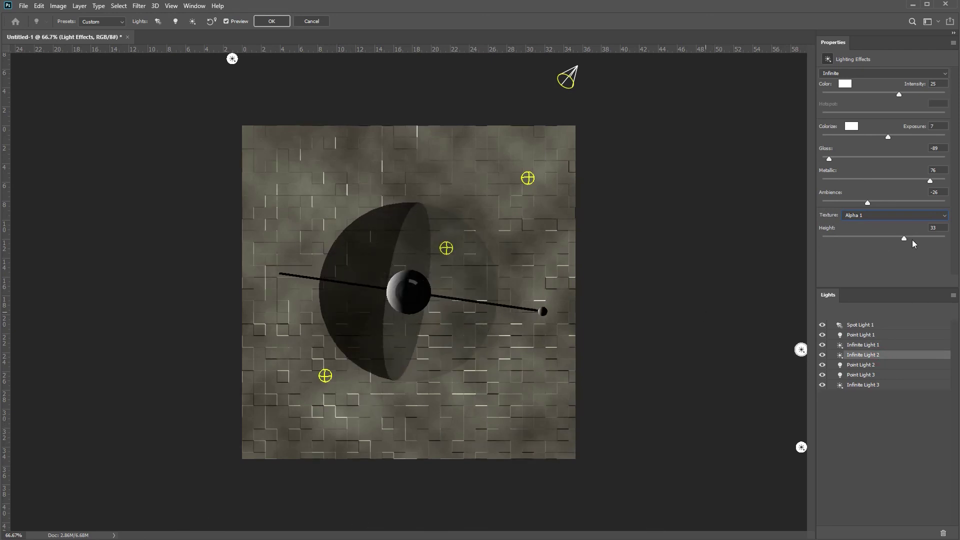
{"action": "left_click_drag", "start_coordinate": [904, 238], "coordinate": [945, 237]}
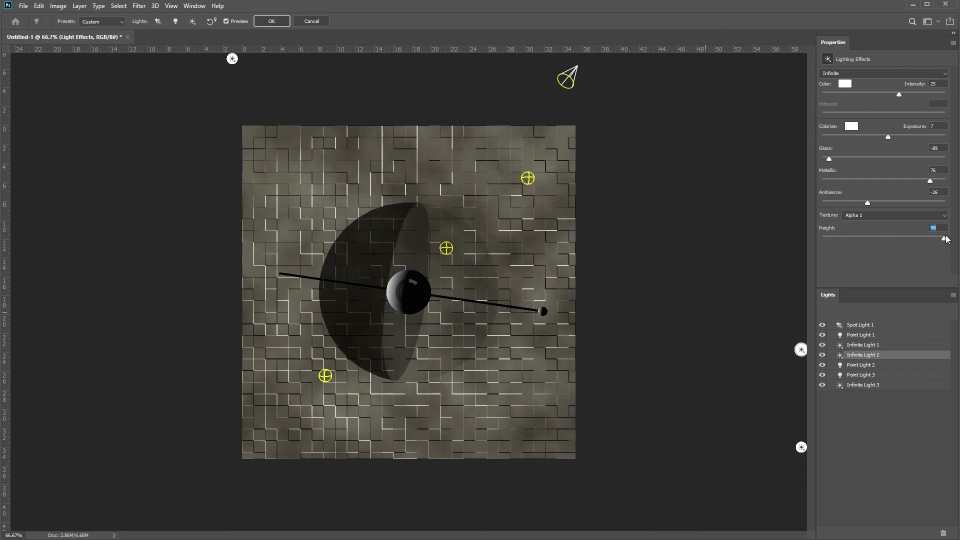
{"action": "left_click_drag", "start_coordinate": [946, 235], "coordinate": [907, 237]}
{"action": "key", "text": "Return"}
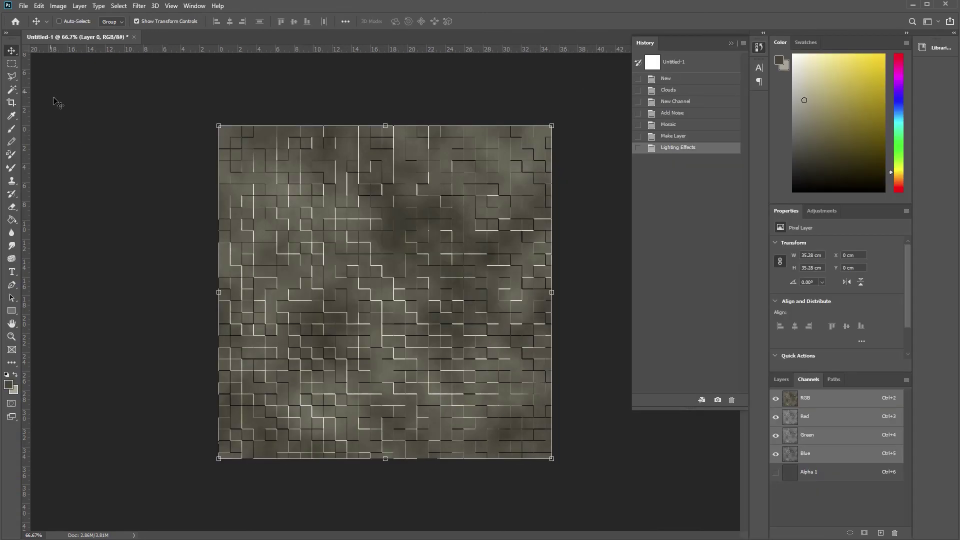